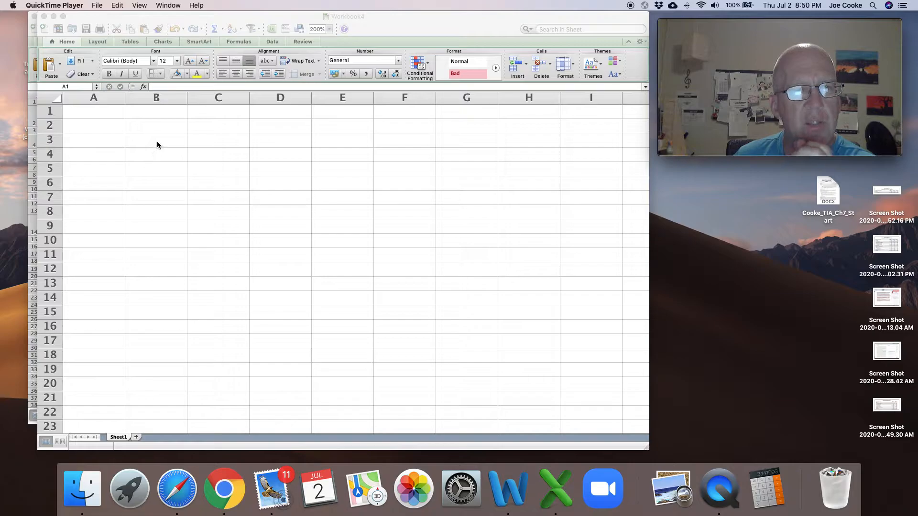
# - Enter the heading "income" in cell A3
pyautogui.click(160, 143)
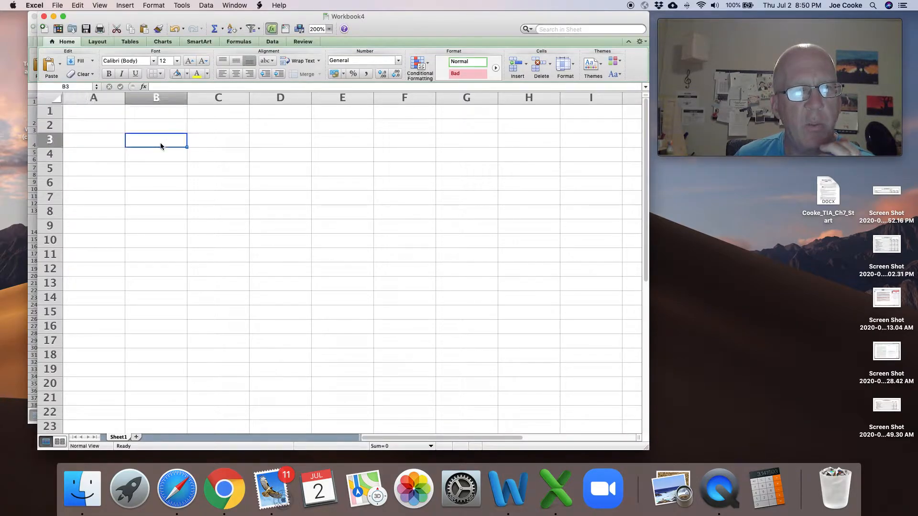
pyautogui.click(111, 141)
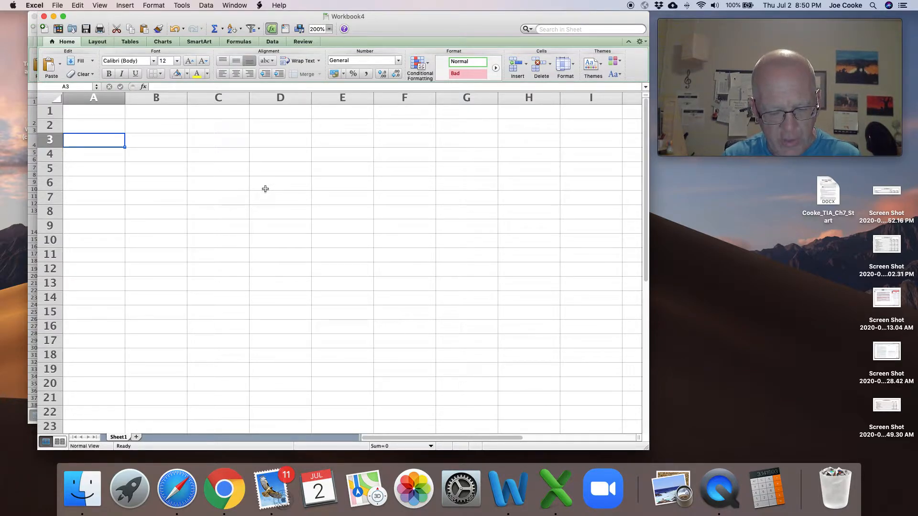
pyautogui.write('income')
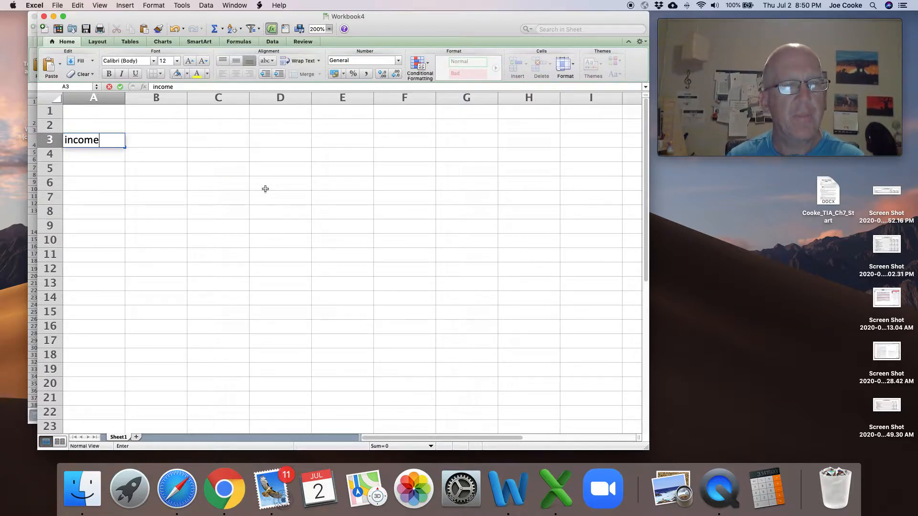
pyautogui.press('Return')
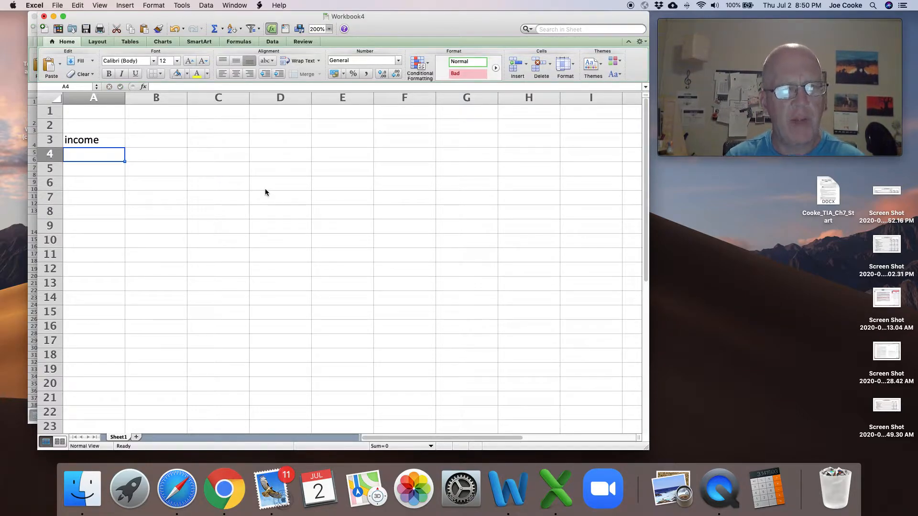
# - Add an indented "gross pay" label in A4 with the amount 5000 in B4
pyautogui.write('gros')
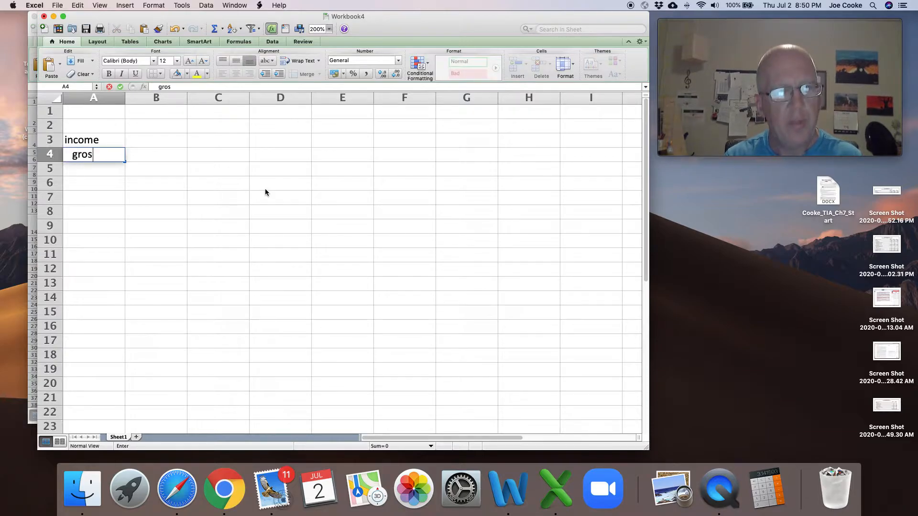
pyautogui.write('s pay')
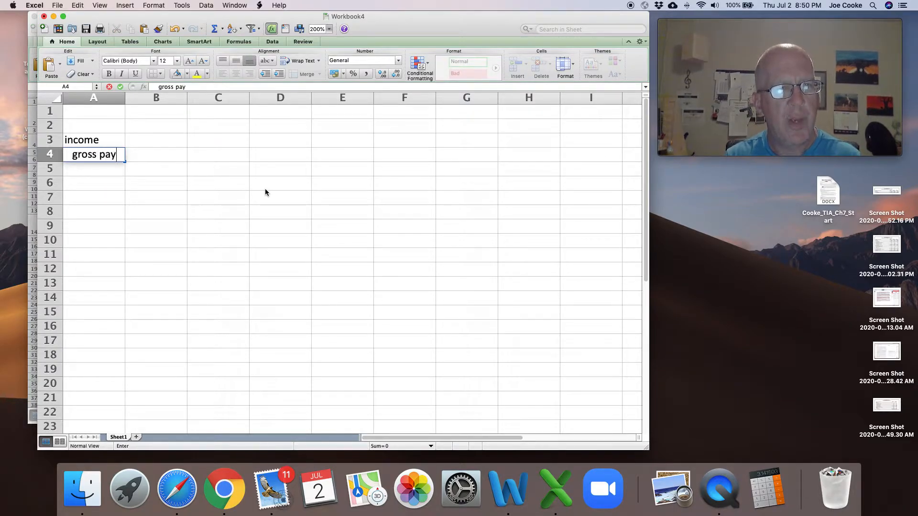
pyautogui.press('Tab')
pyautogui.write('5000')
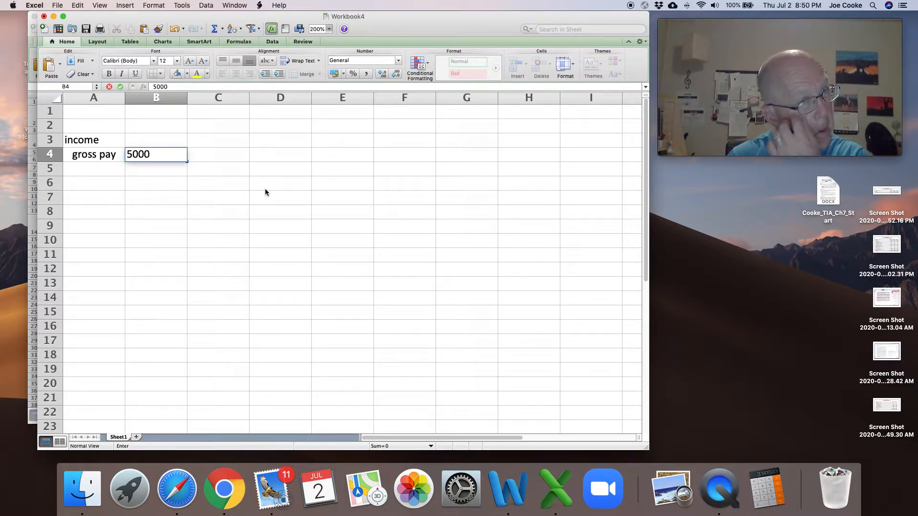
pyautogui.hotkey('shift', 'Tab')
pyautogui.press('Return')
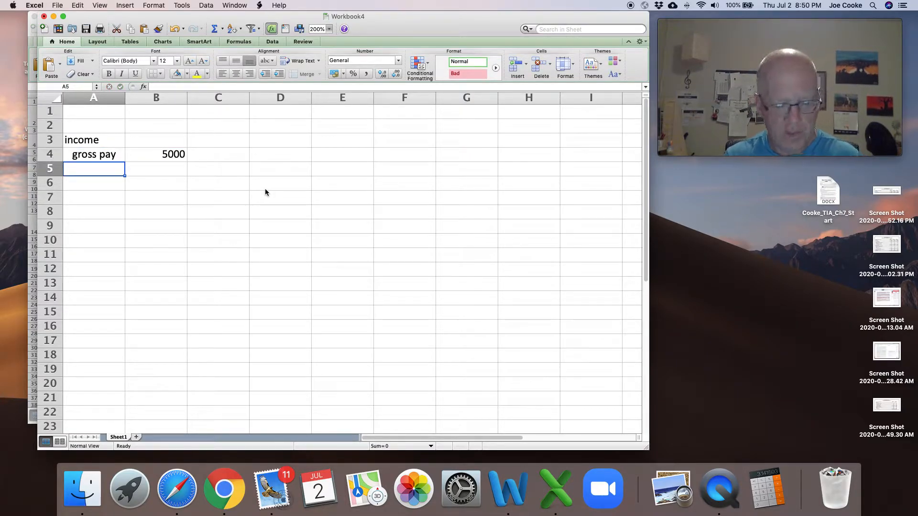
# - Add the indented labels "FICA" in A5 and "FIT" in A6
pyautogui.write('FICA')
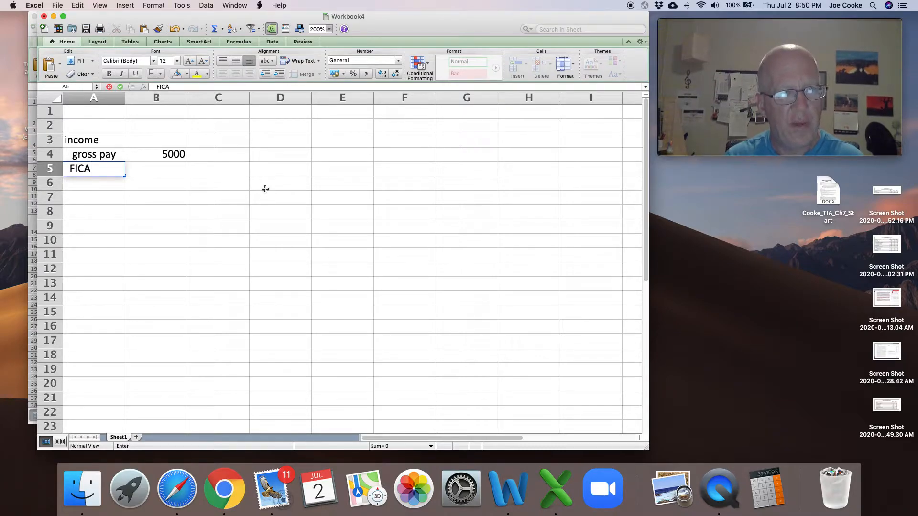
pyautogui.press('Return')
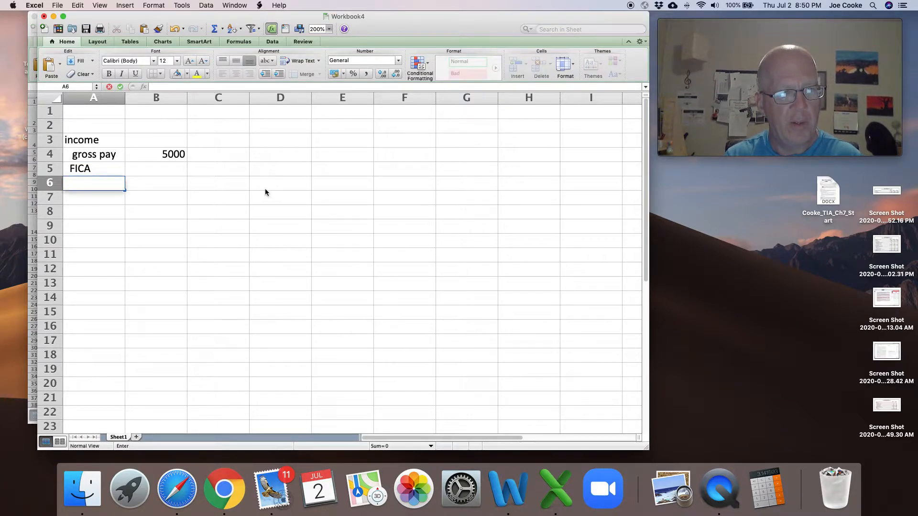
pyautogui.write('F')
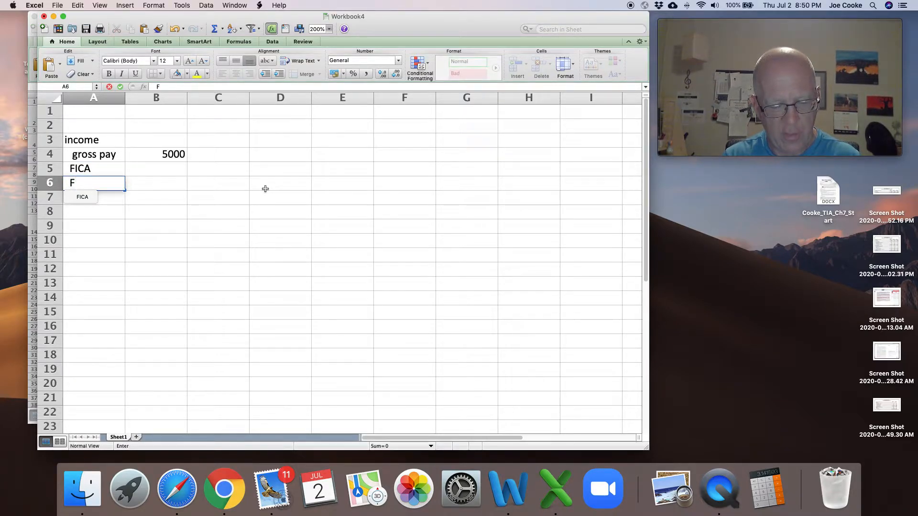
pyautogui.write('IT')
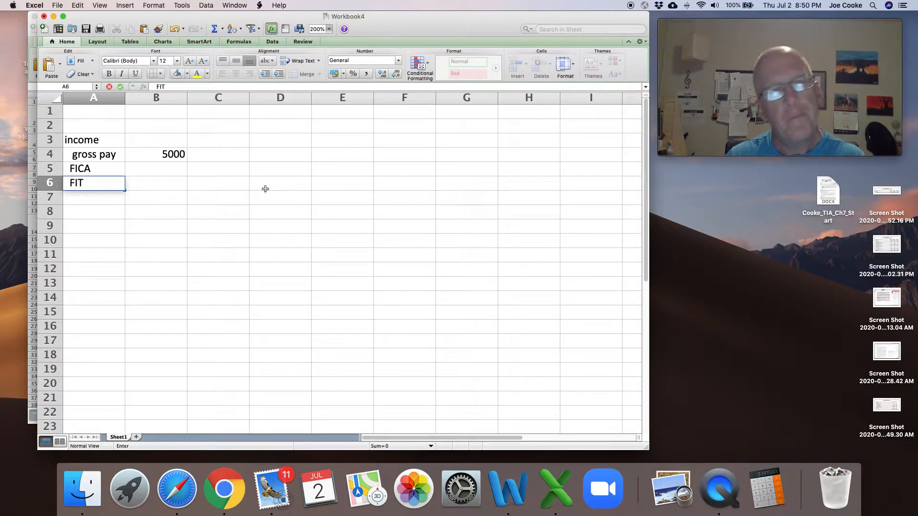
pyautogui.press('Return')
# - Calculate the FICA deduction in B5 with the formula =-B4*.0765
pyautogui.press('Up')
pyautogui.press('Up')
pyautogui.press('Right')
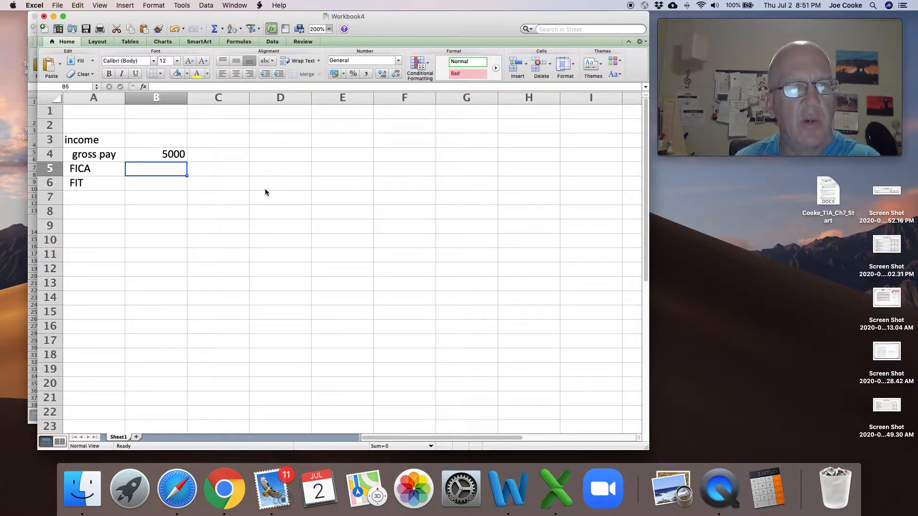
pyautogui.write('=')
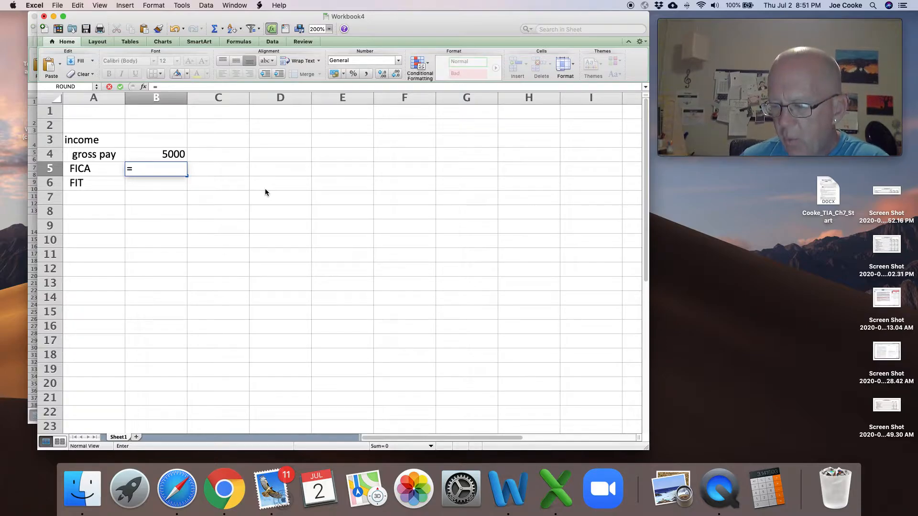
pyautogui.write('-')
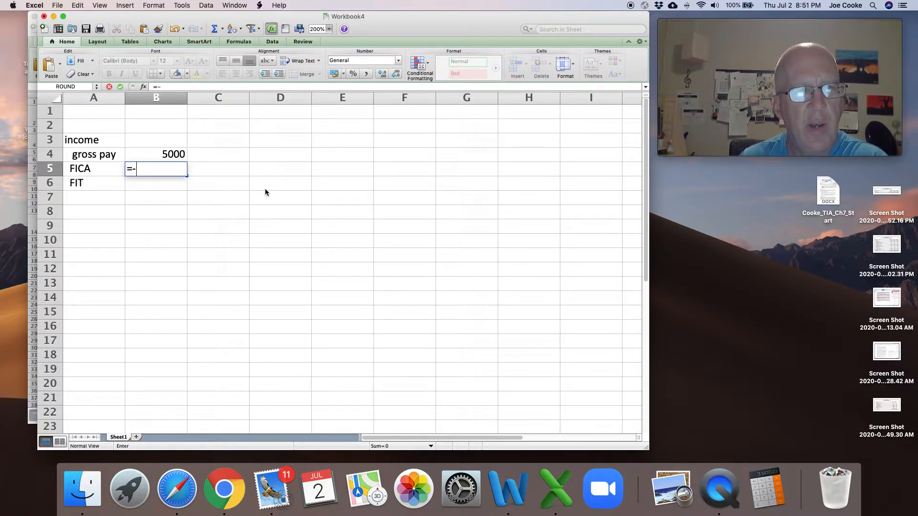
pyautogui.click(159, 155)
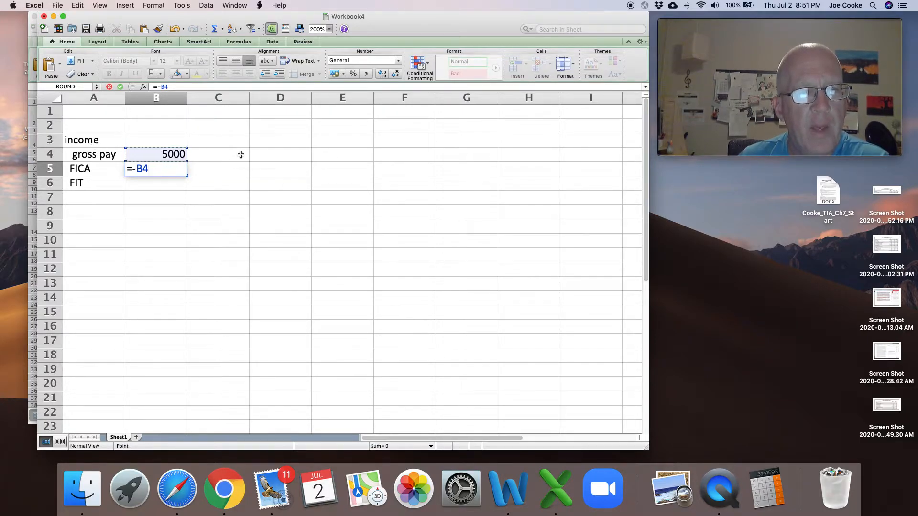
pyautogui.write('*')
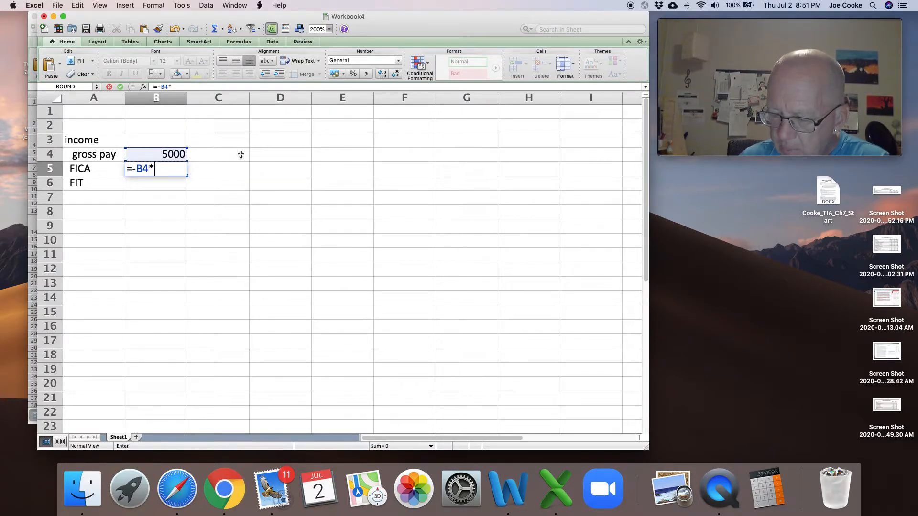
pyautogui.write('.0765')
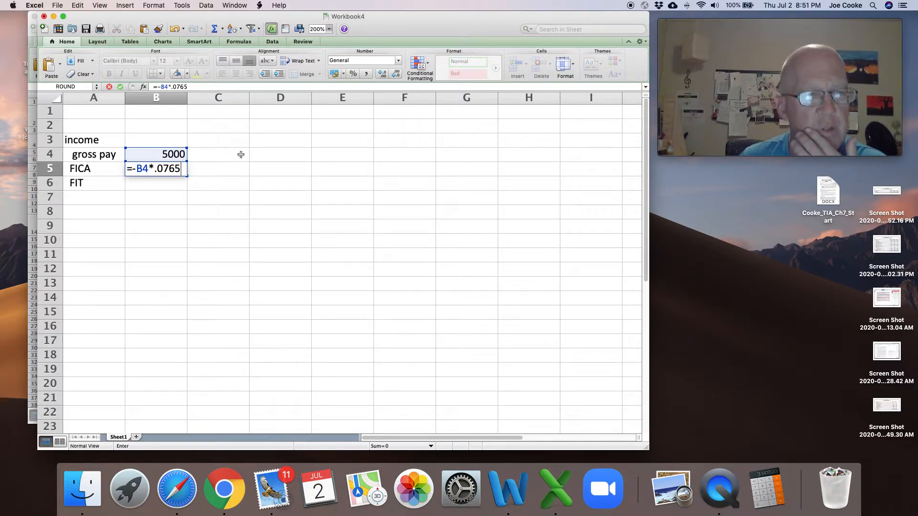
pyautogui.press('Return')
# - Enter the FICA rate 7.65 in C5, formatted as a percentage
pyautogui.press('Up')
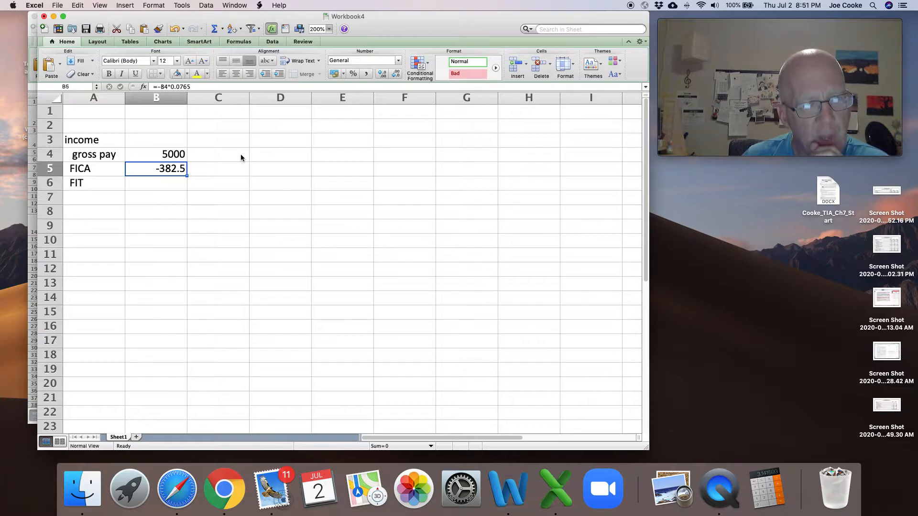
pyautogui.press('Right')
pyautogui.write('7')
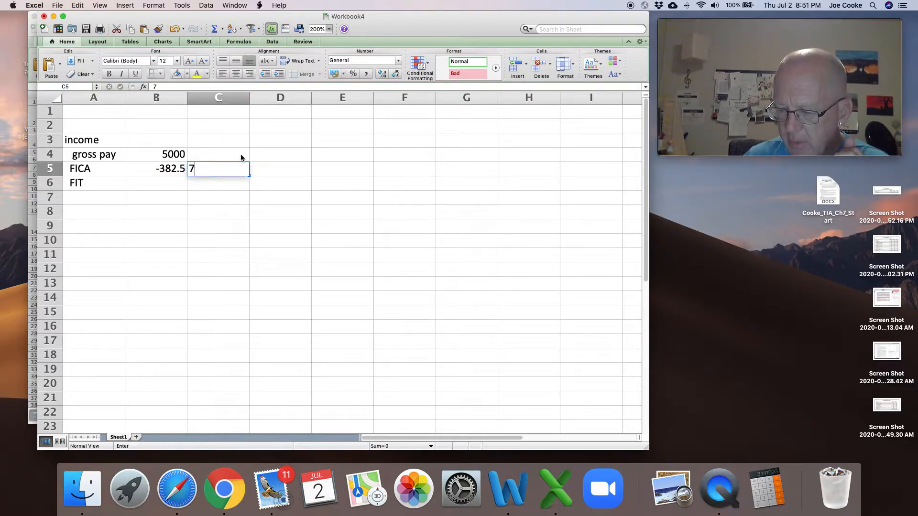
pyautogui.write('.65')
pyautogui.press('Return')
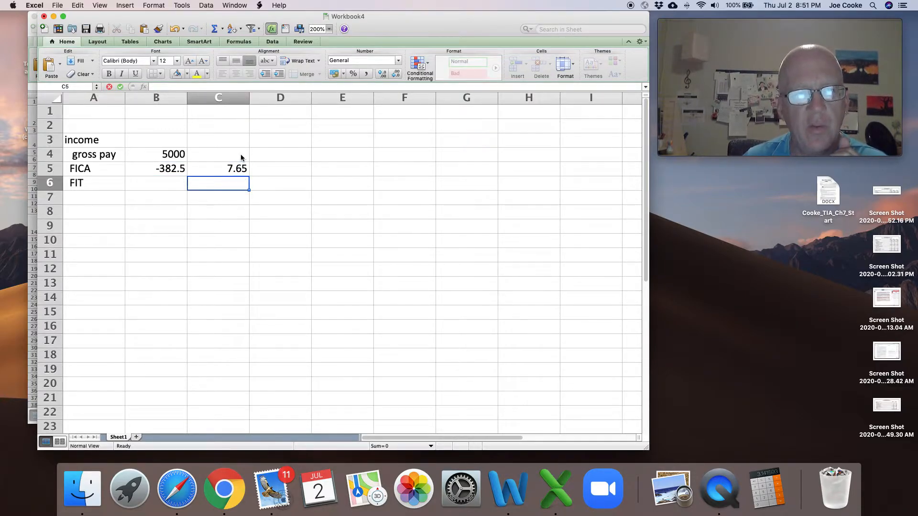
pyautogui.press('Up')
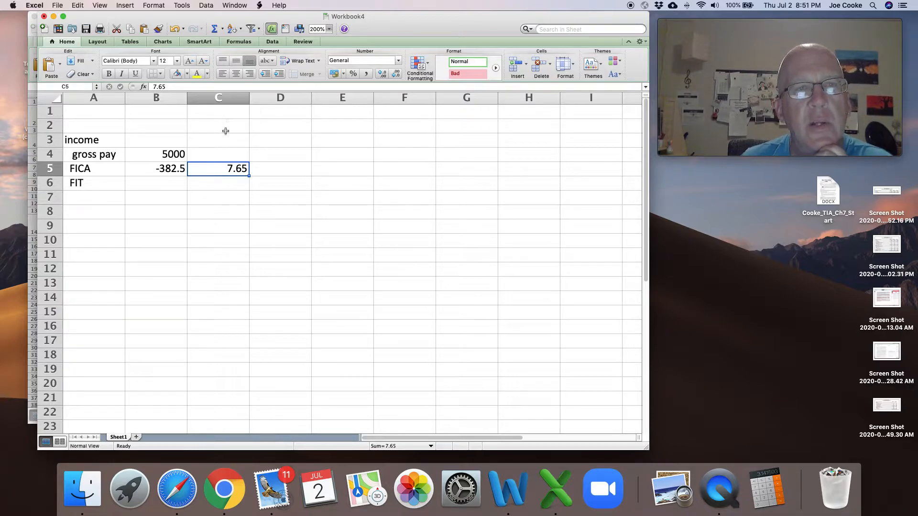
pyautogui.click(354, 73)
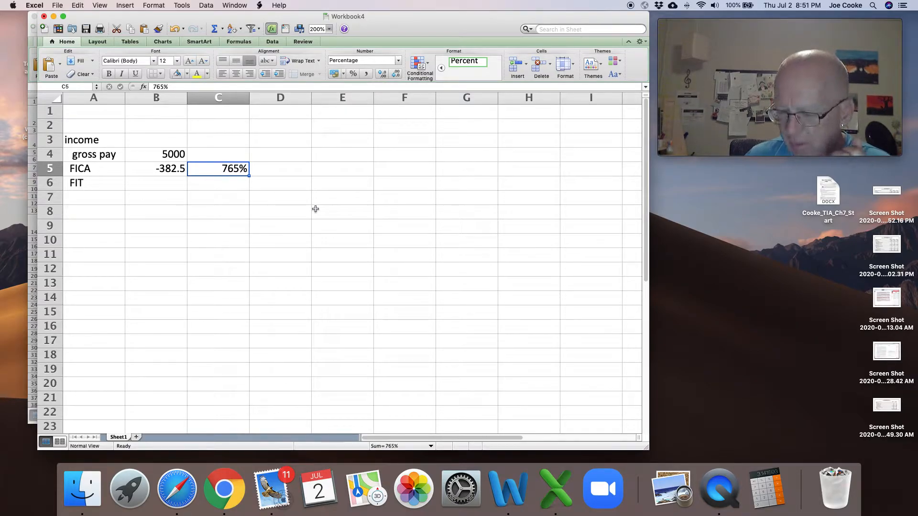
pyautogui.write('7.65')
pyautogui.press('Return')
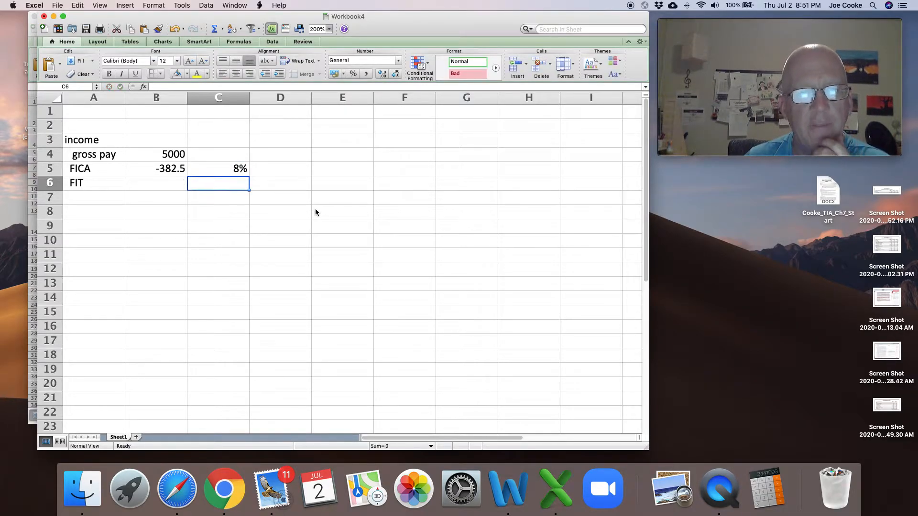
# - Show the FICA rate in C5 with two decimal places
pyautogui.click(225, 166)
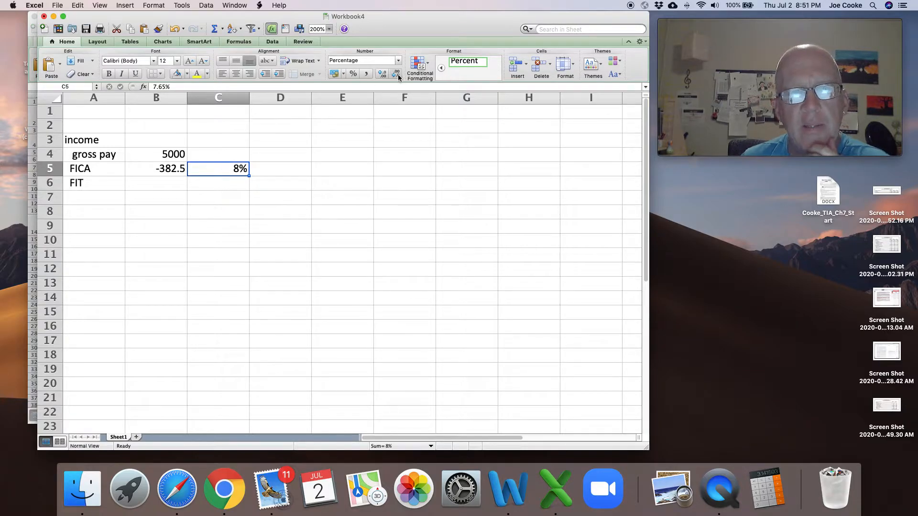
pyautogui.click(379, 75)
pyautogui.click(379, 75)
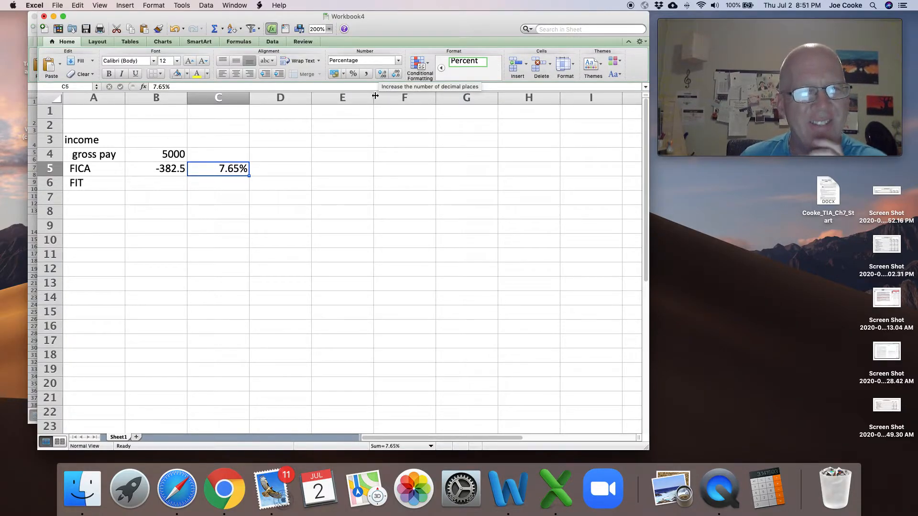
# - Replace the FICA formula in B5 with =B4*C5, so it references the gross pay and the rate cell
pyautogui.click(163, 170)
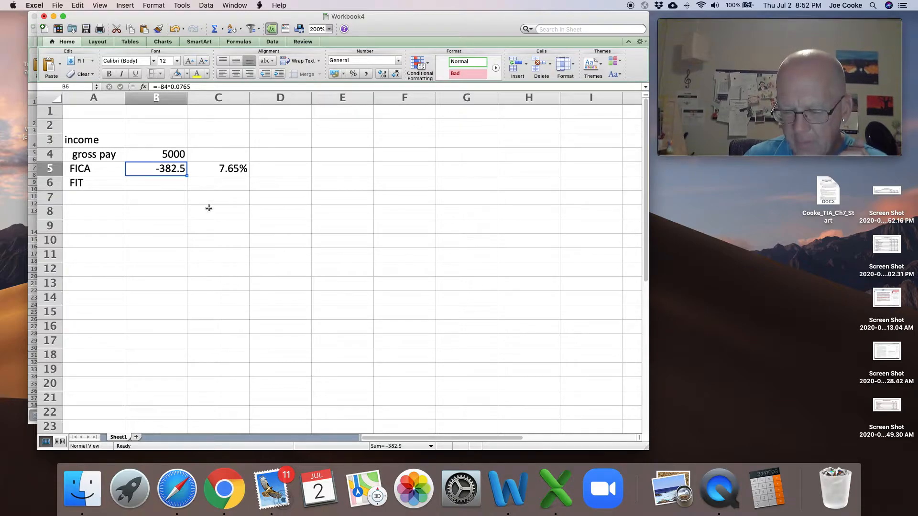
pyautogui.write('=')
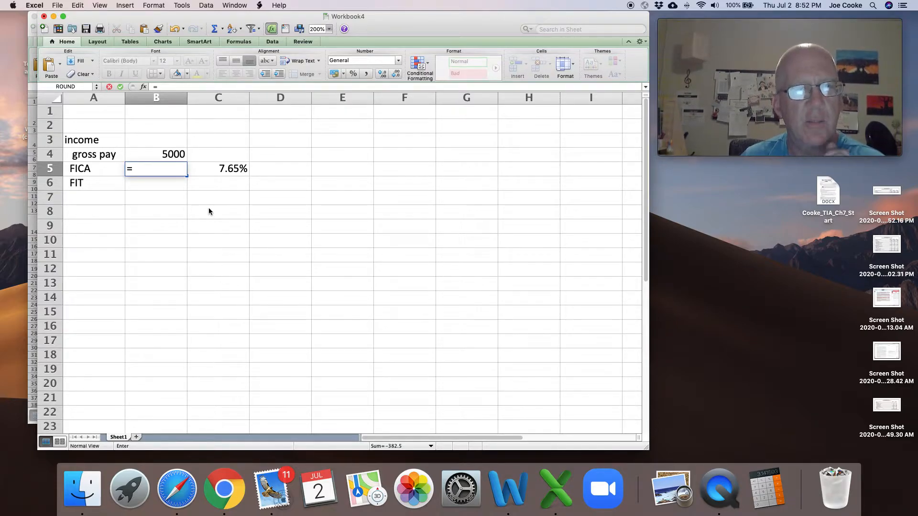
pyautogui.press('Up')
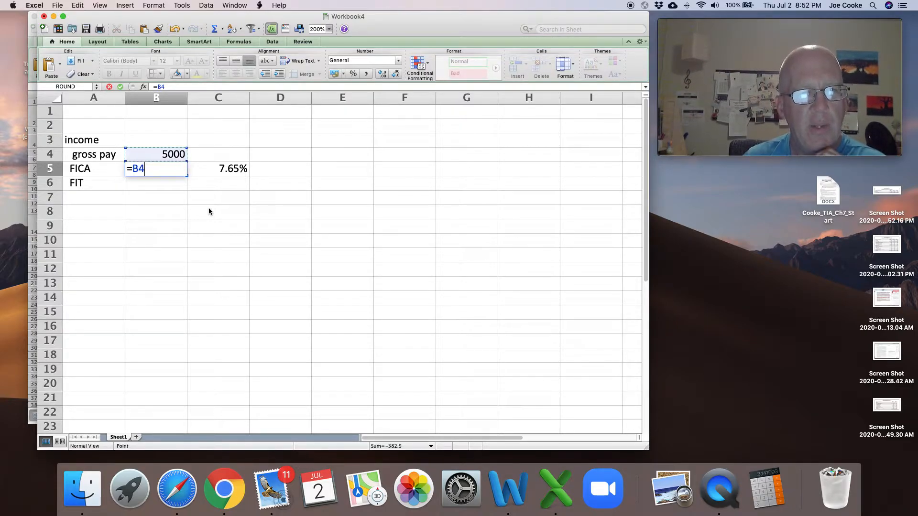
pyautogui.write('*')
pyautogui.press('Right')
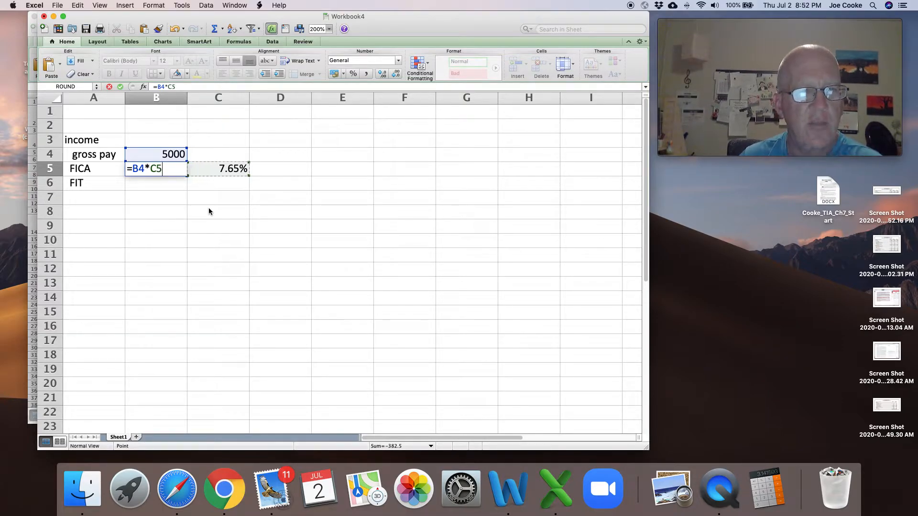
pyautogui.press('Return')
# - Make the FICA amount in B5 negative by changing its formula to =-B4*C5
pyautogui.press('Up')
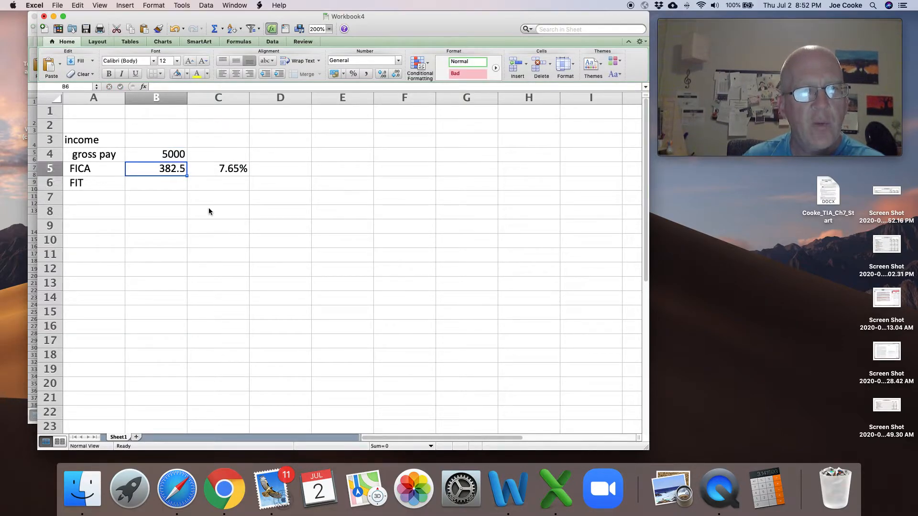
pyautogui.click(166, 87)
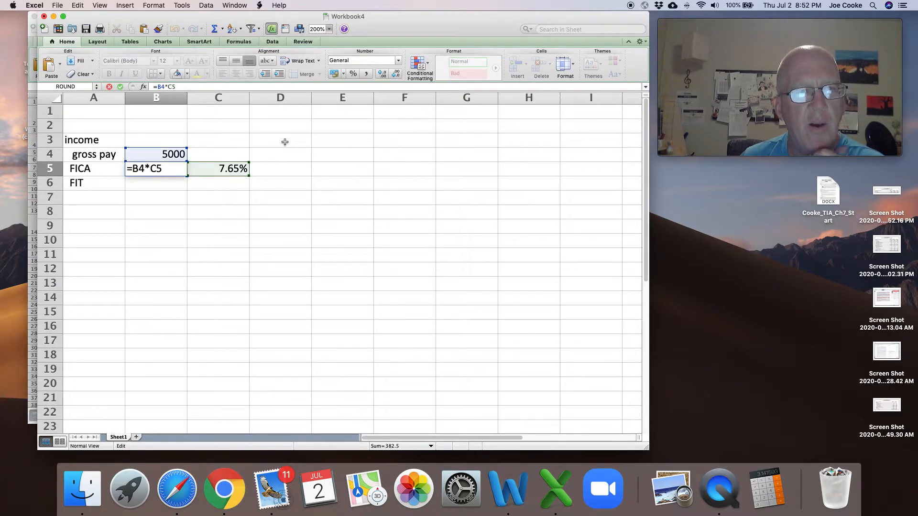
pyautogui.press('Return')
pyautogui.press('Up')
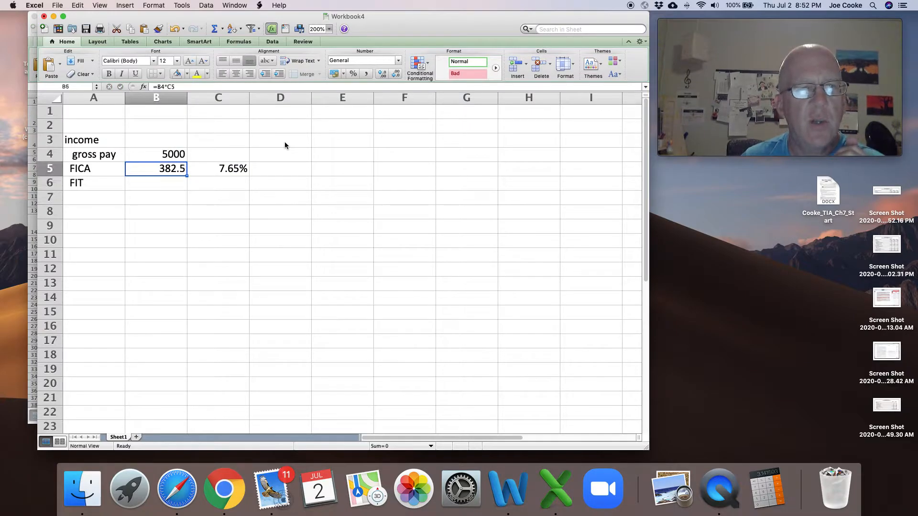
pyautogui.click(158, 87)
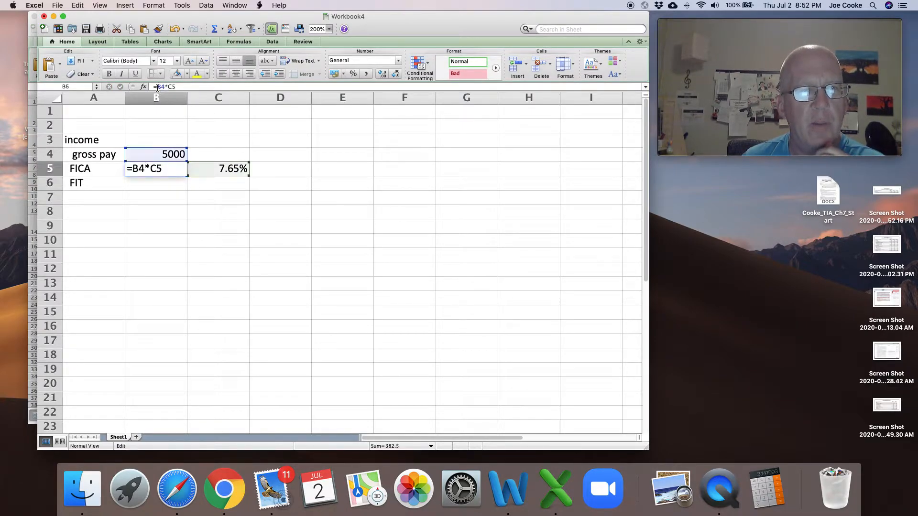
pyautogui.write('-')
pyautogui.press('Return')
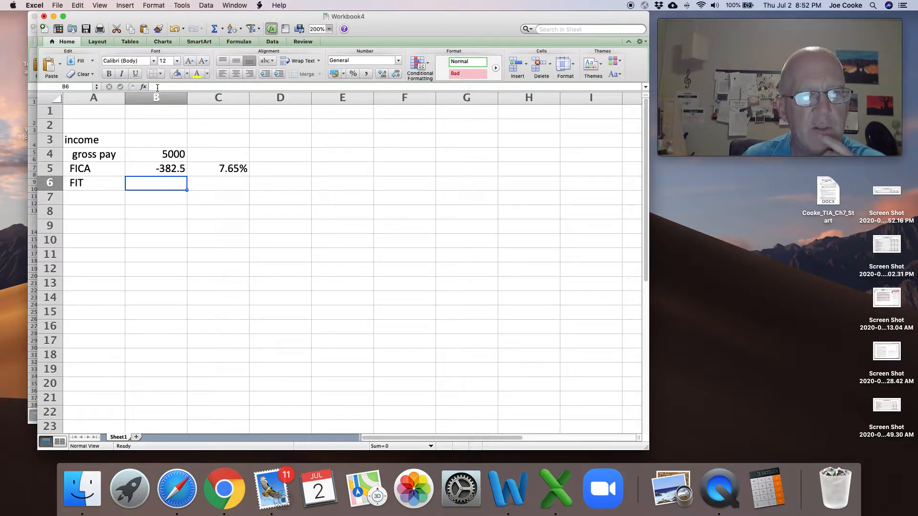
# - Copy the FICA rate cell C5, including its percentage format, into C6 for the FIT rate
pyautogui.press('Right')
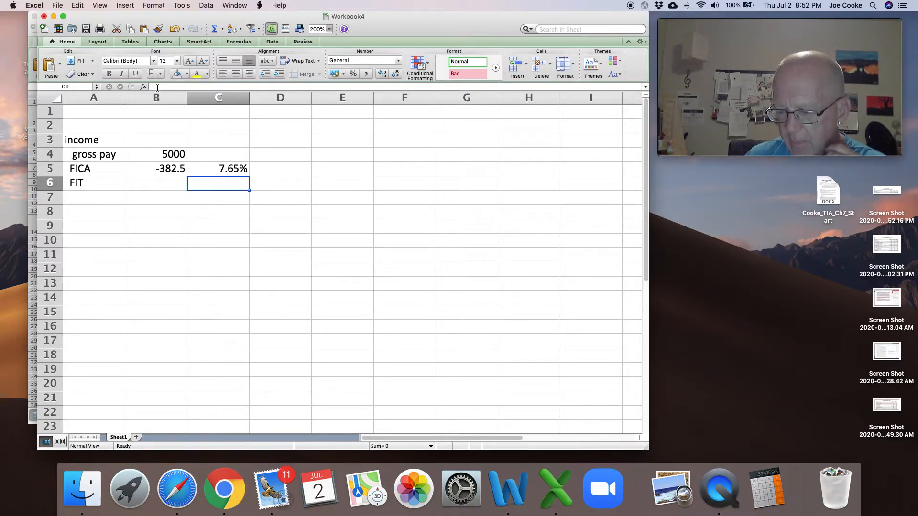
pyautogui.press('Up')
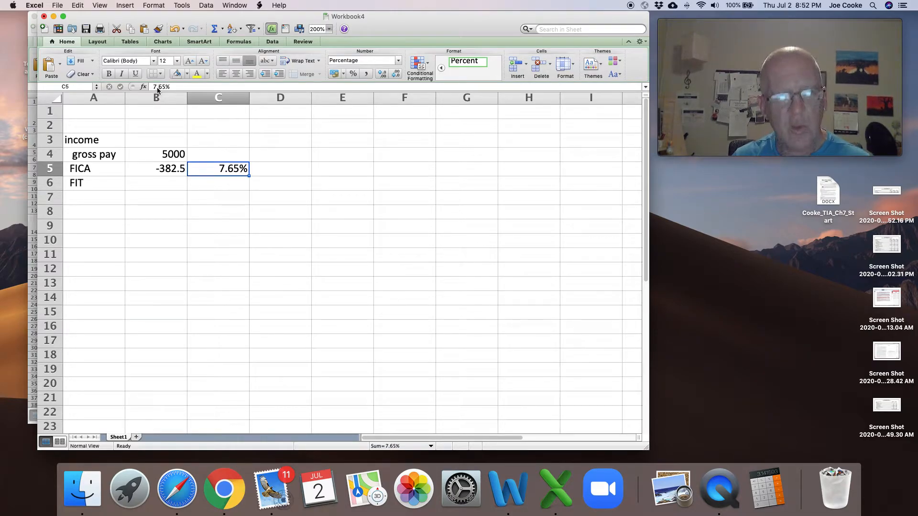
pyautogui.press('super+c')
pyautogui.press('Down')
pyautogui.press('super+v')
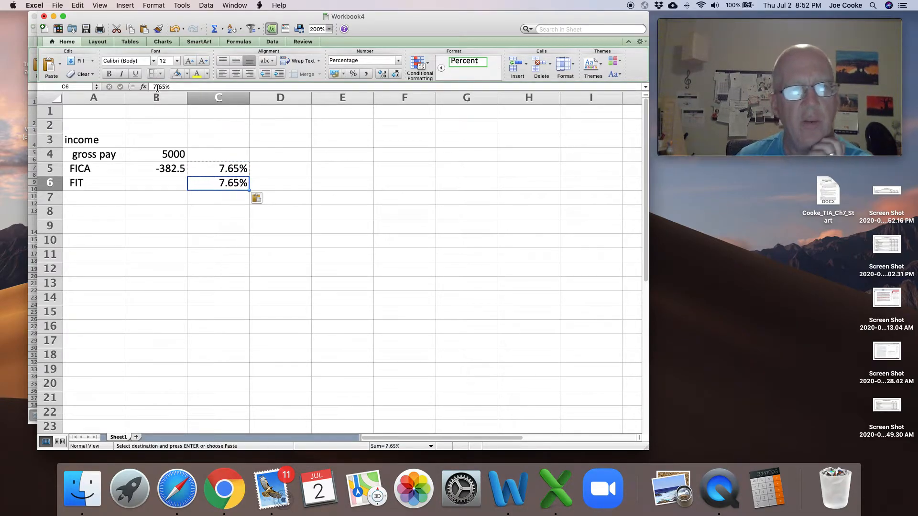
# - Copy the FICA rate in C5 into C6 once more
pyautogui.rightClick(237, 171)
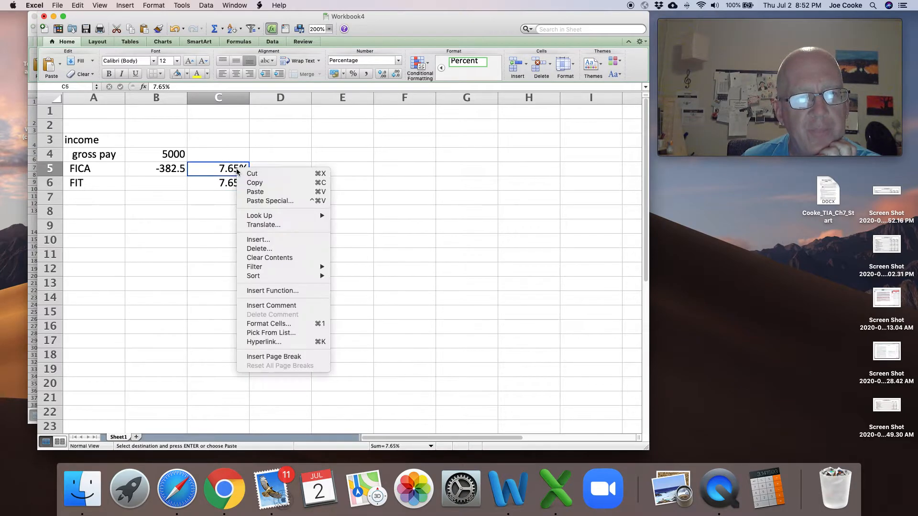
pyautogui.click(261, 182)
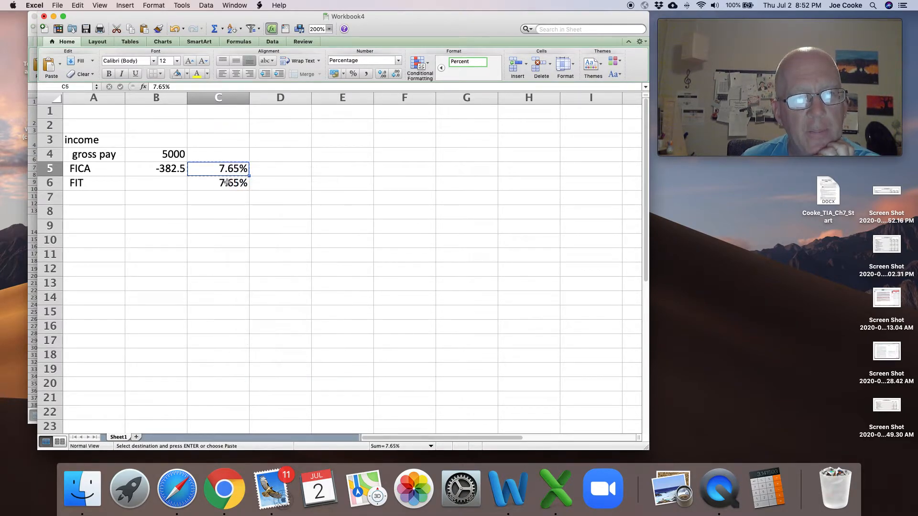
pyautogui.click(227, 183)
pyautogui.rightClick(227, 183)
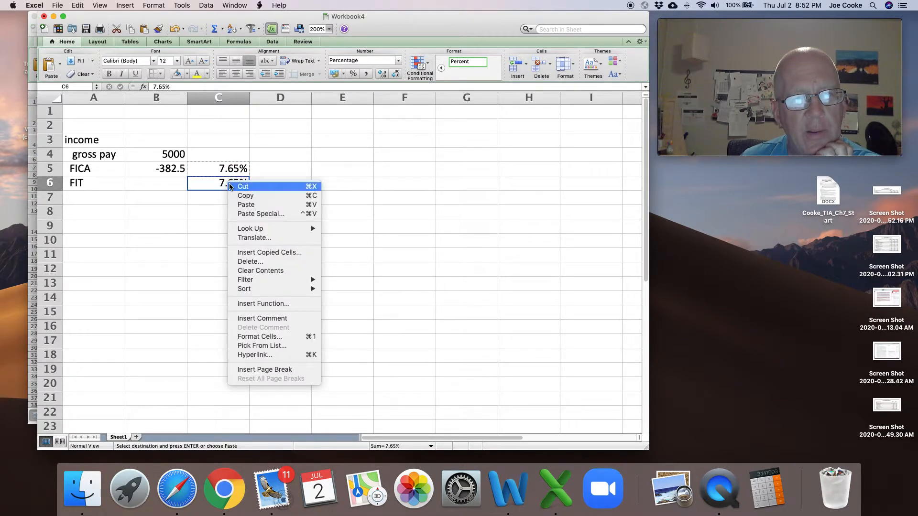
pyautogui.click(246, 204)
pyautogui.rightClick(234, 154)
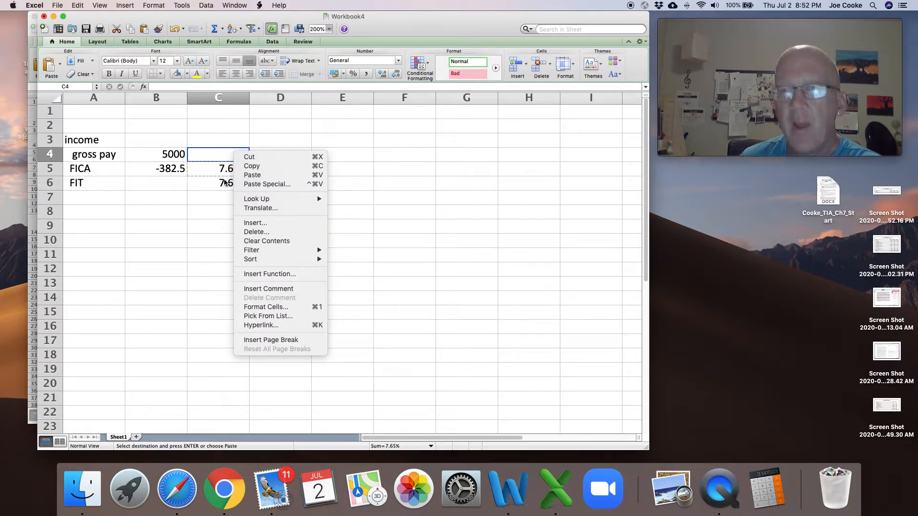
pyautogui.click(224, 180)
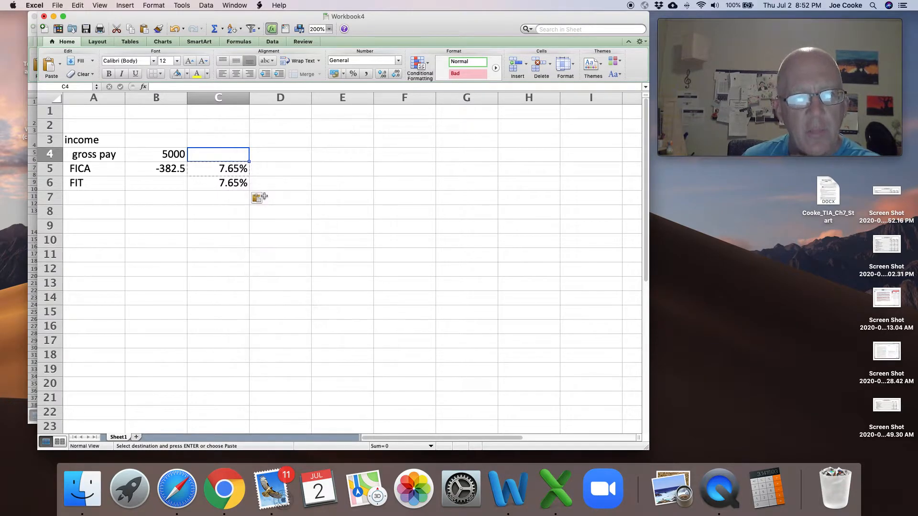
# - Set the FIT rate in C6 to 10%
pyautogui.click(231, 184)
pyautogui.write('10')
pyautogui.press('Return')
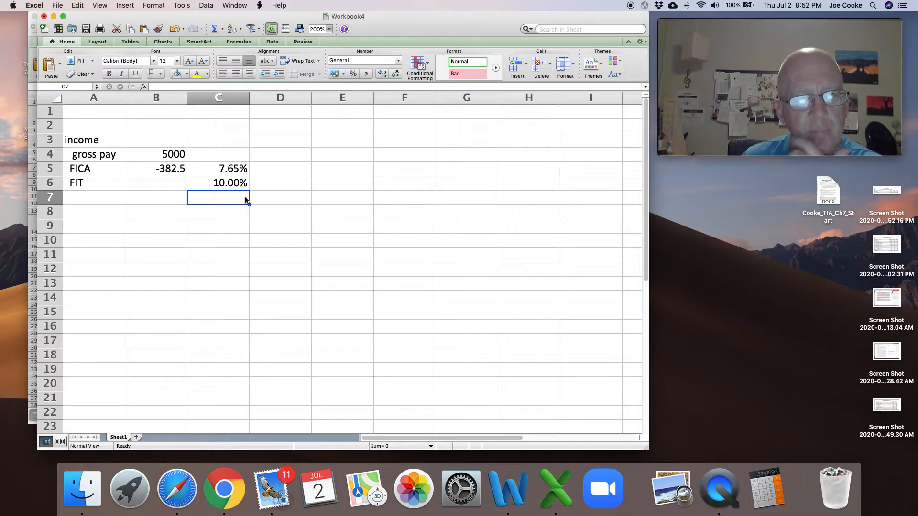
# - Enter the formula =-B4*C6 in B6 to calculate the FIT amount as a negative deduction from gross pay
pyautogui.press('Up')
pyautogui.press('Up')
pyautogui.press('Down')
pyautogui.press('Left')
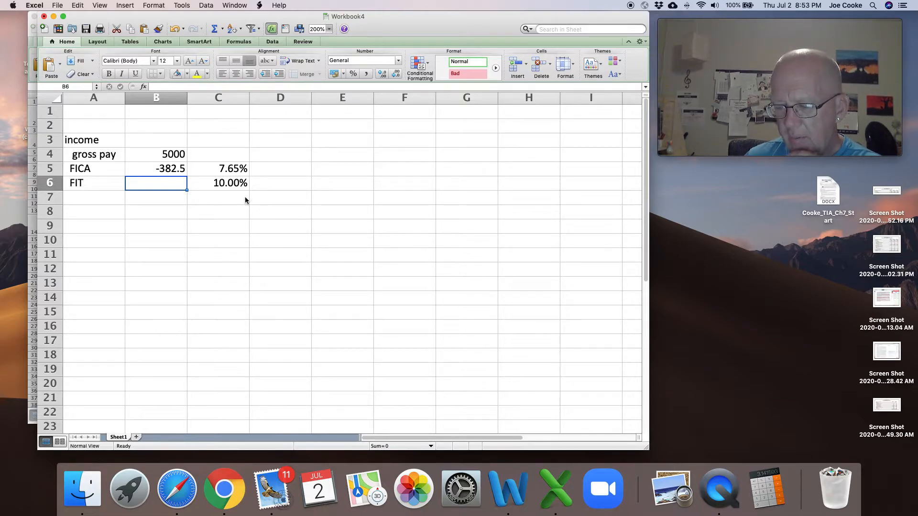
pyautogui.write('=-')
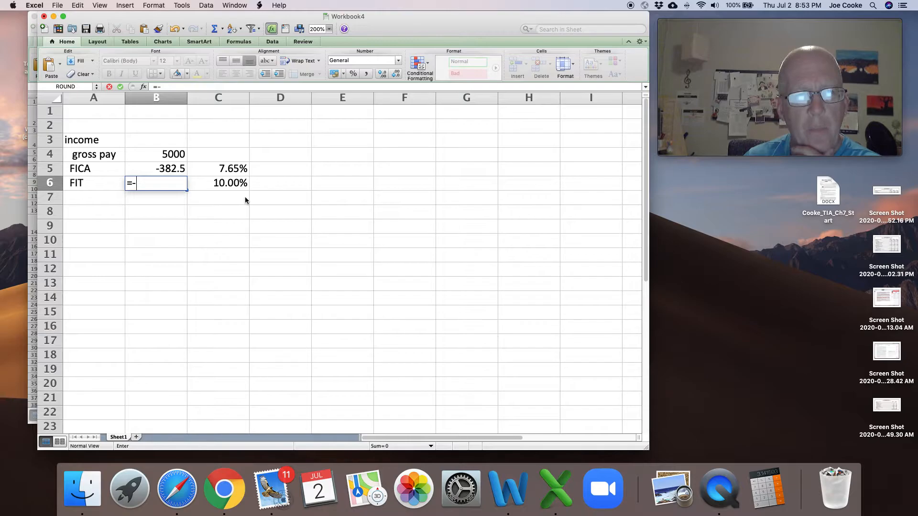
pyautogui.press('Up')
pyautogui.press('Up')
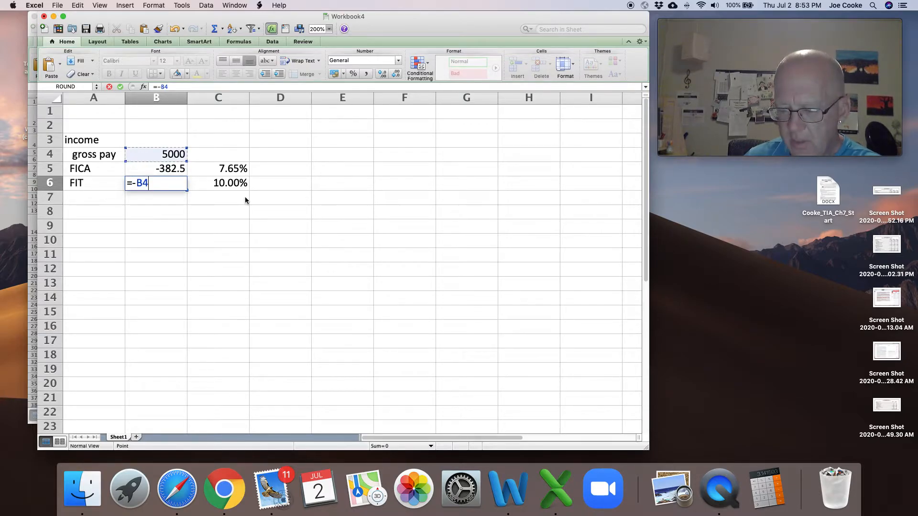
pyautogui.write('*')
pyautogui.press('Right')
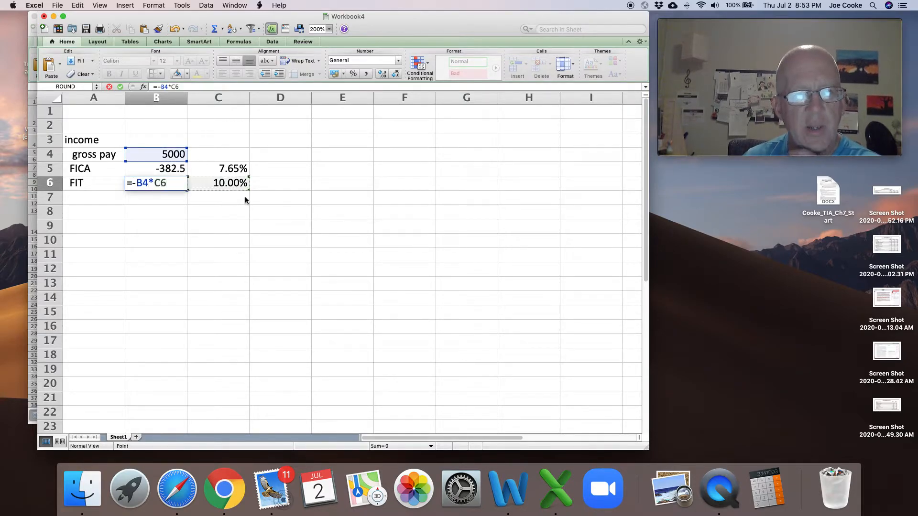
pyautogui.press('Return')
pyautogui.press('Up')
pyautogui.press('Up')
pyautogui.press('Down')
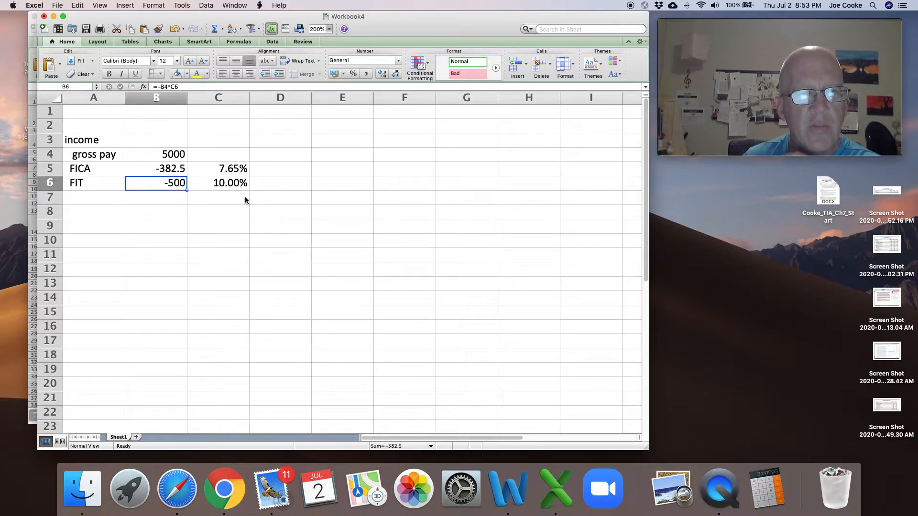
# - Set the FIT rate in C6 to 12%
pyautogui.press('Right')
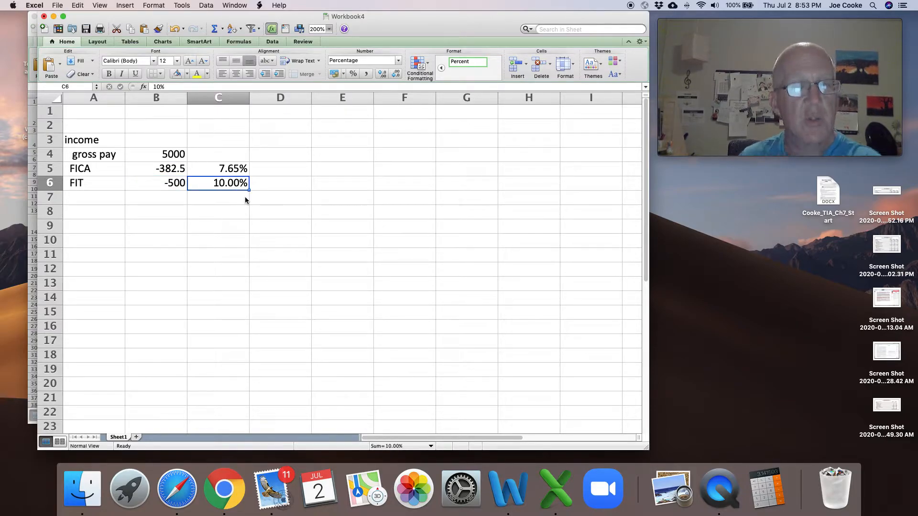
pyautogui.write('12')
pyautogui.press('Return')
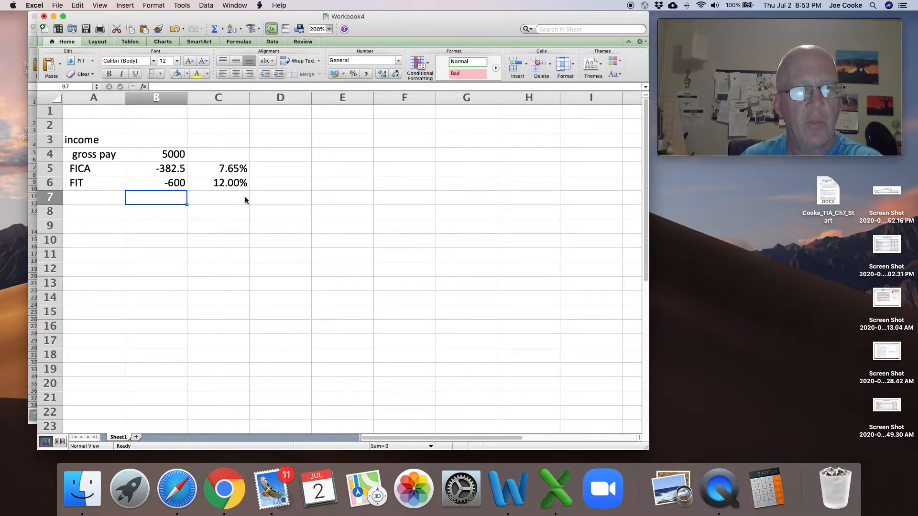
# - Apply the comma number style to the income amounts in B4:B7
pyautogui.press('Up')
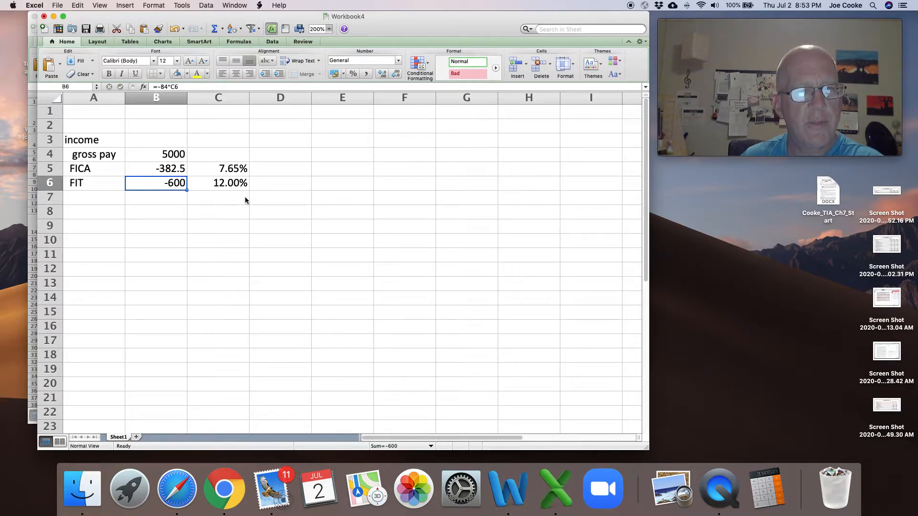
pyautogui.moveTo(180, 156); pyautogui.dragTo(168, 194)
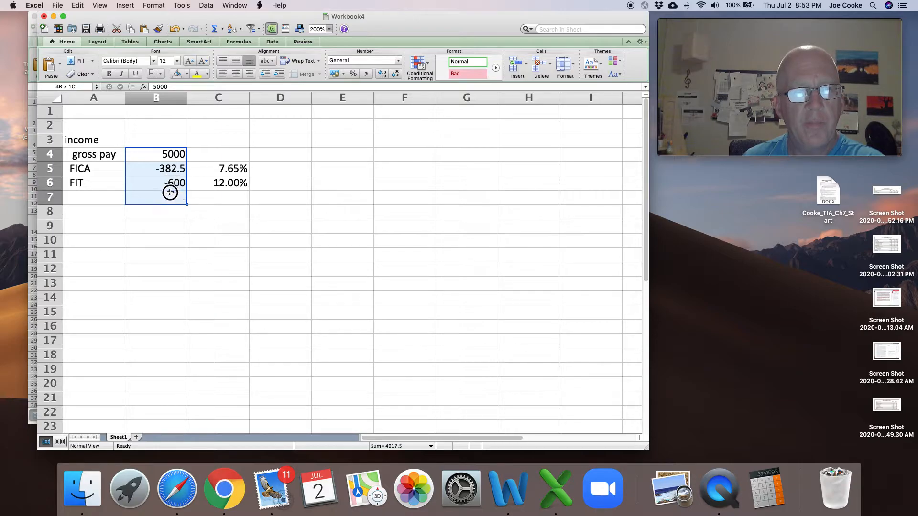
pyautogui.click(366, 74)
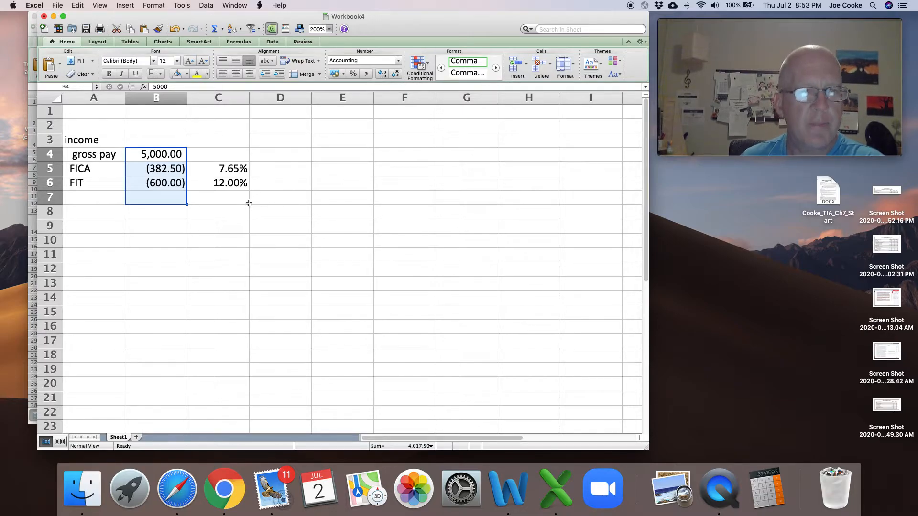
# - Total the gross pay and deductions in B7 with AutoSum, using =SUM(B4:B6)
pyautogui.click(152, 200)
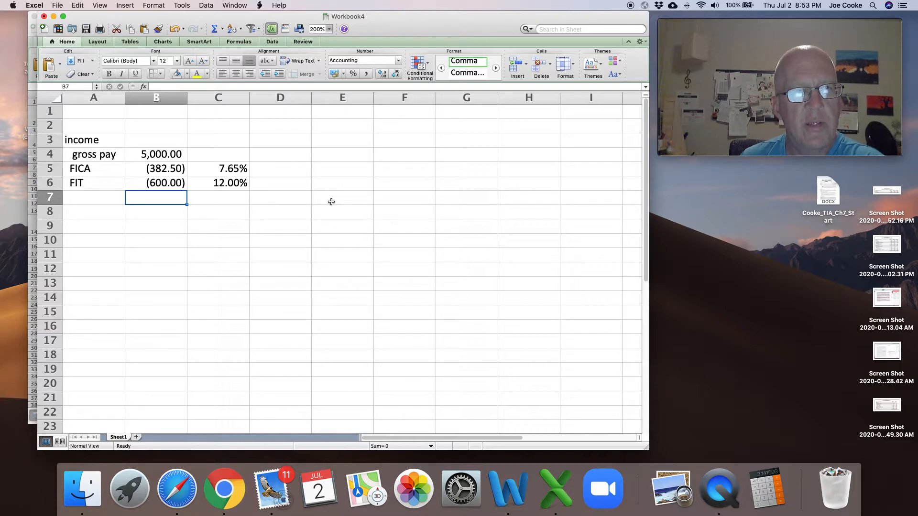
pyautogui.click(213, 29)
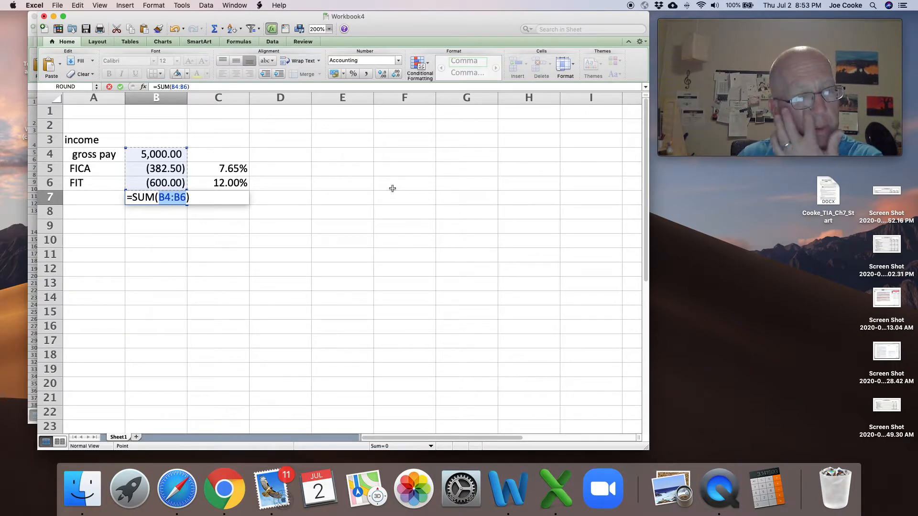
pyautogui.press('Return')
pyautogui.press('Up')
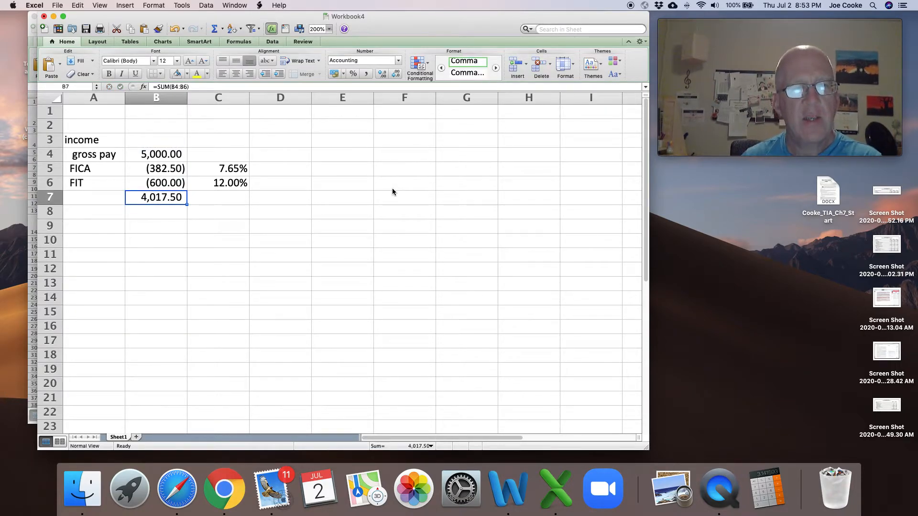
pyautogui.click(272, 213)
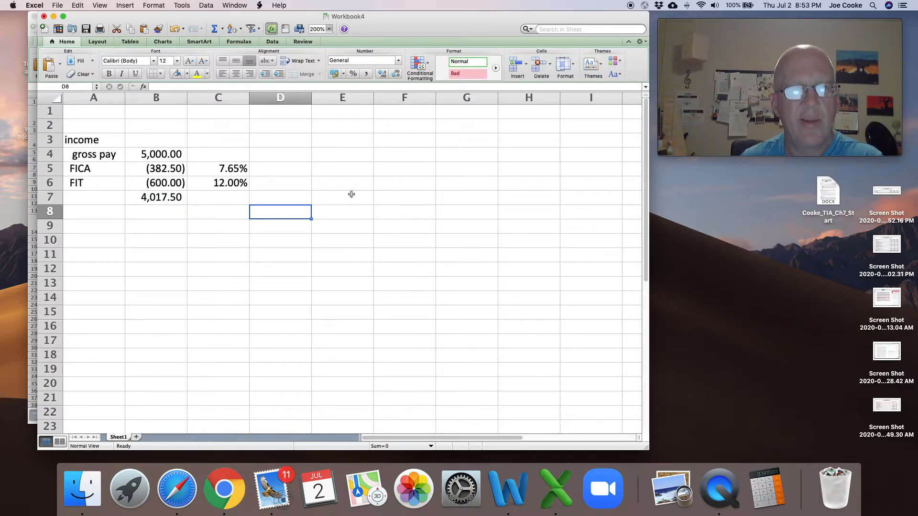
pyautogui.click(213, 30)
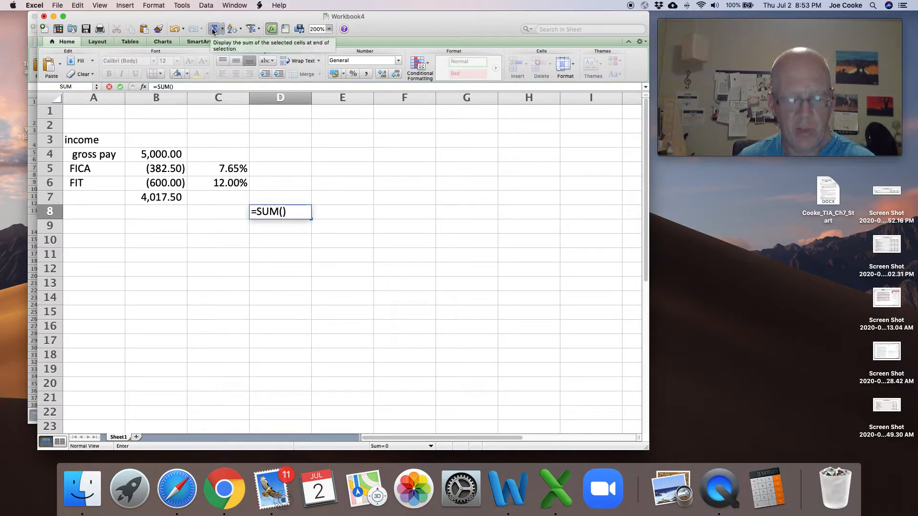
pyautogui.press('Escape')
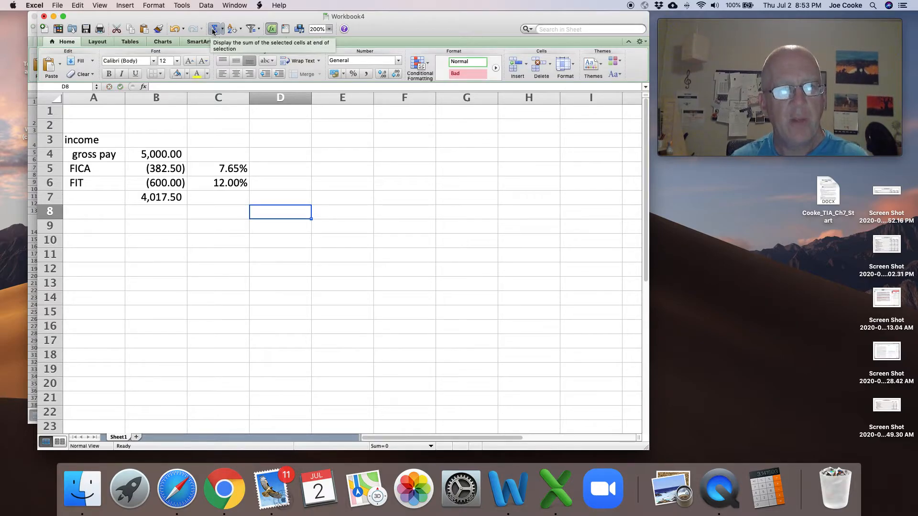
pyautogui.press('Up')
pyautogui.press('Up')
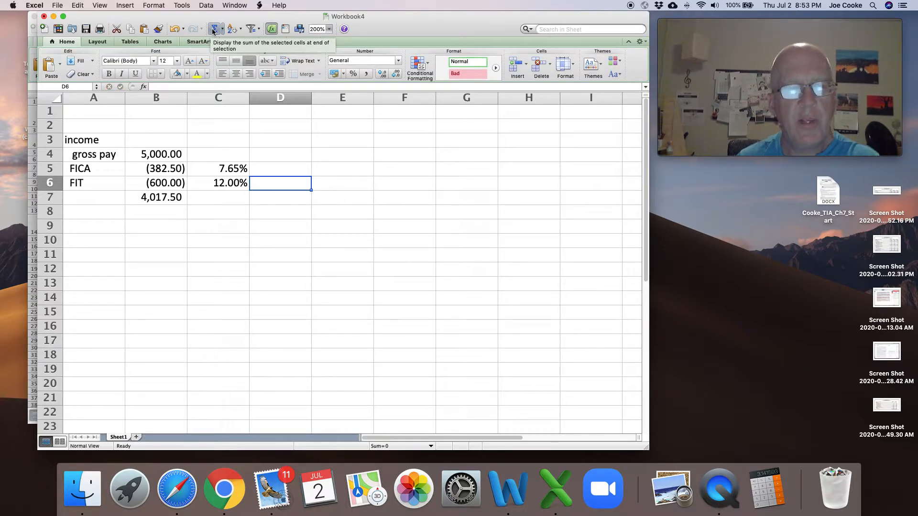
pyautogui.click(222, 197)
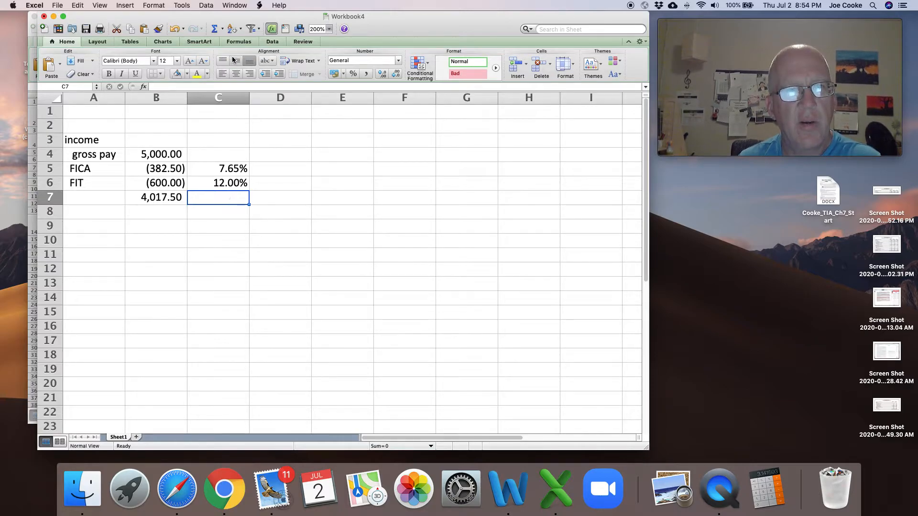
pyautogui.click(214, 29)
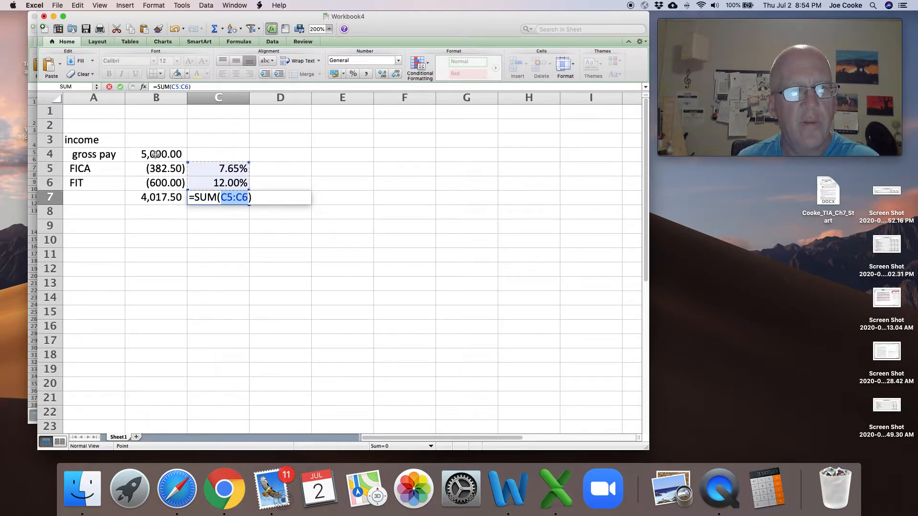
pyautogui.moveTo(156, 154); pyautogui.dragTo(154, 183)
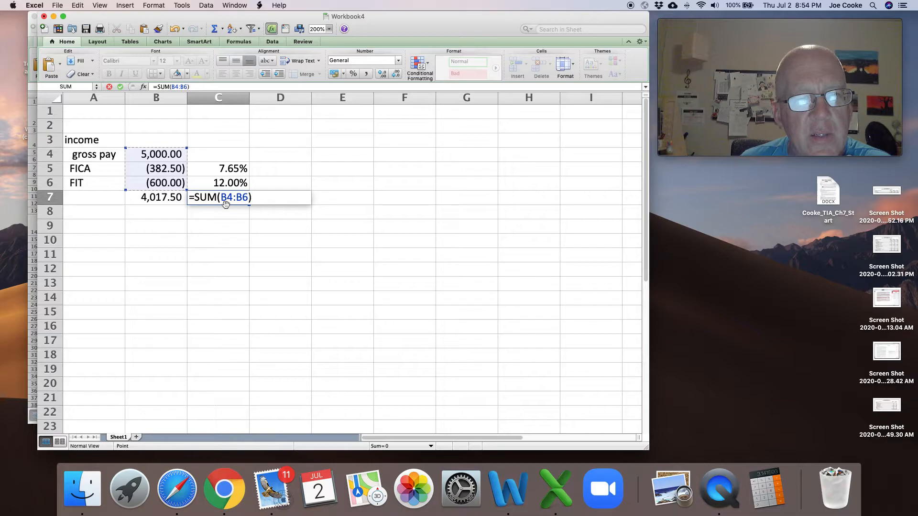
pyautogui.press('Escape')
pyautogui.click(232, 239)
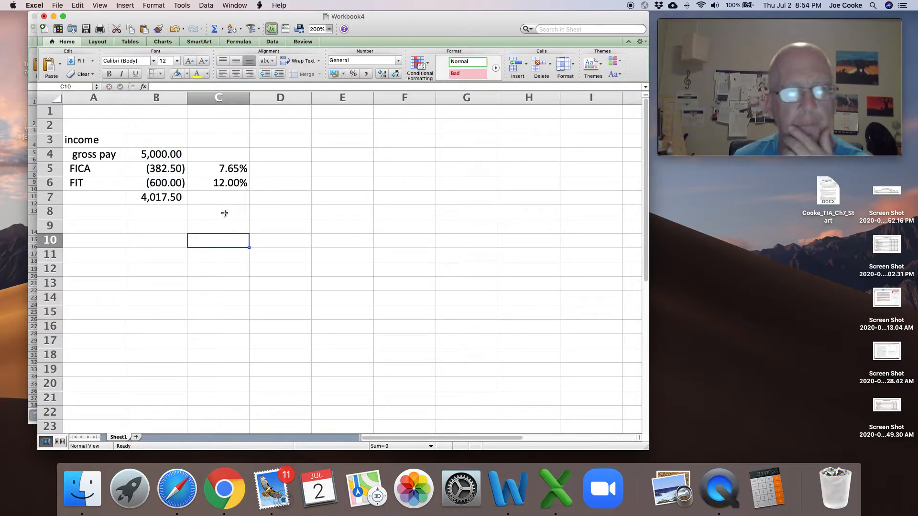
pyautogui.click(214, 29)
pyautogui.moveTo(338, 169); pyautogui.dragTo(446, 332)
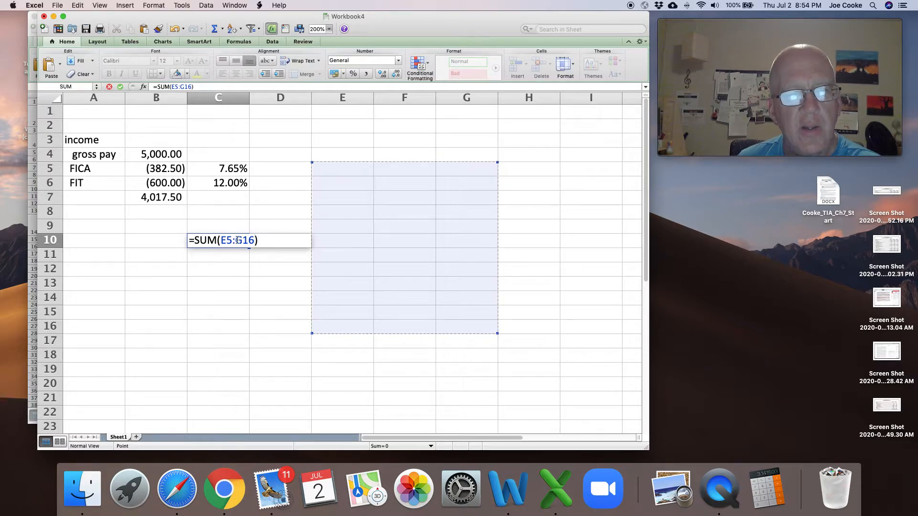
pyautogui.press('Escape')
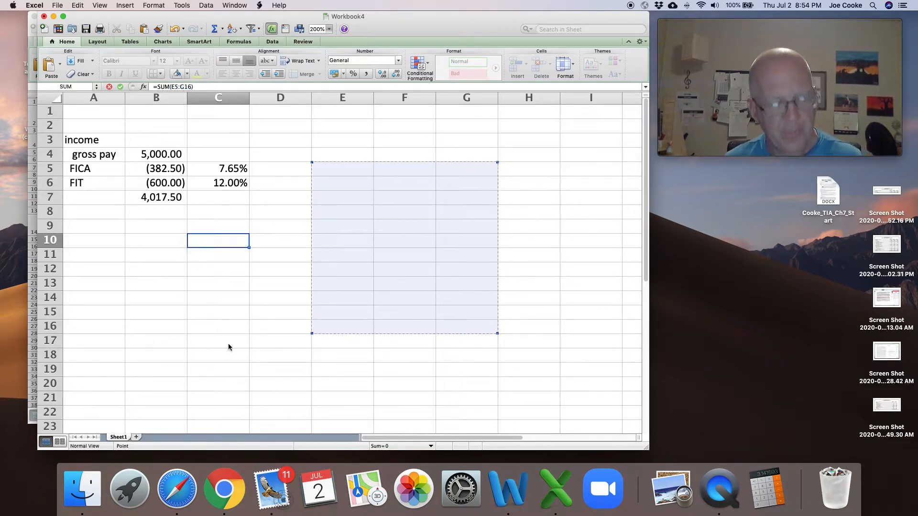
# - Examine the cell range used by the SUM formula in B7
pyautogui.click(152, 197)
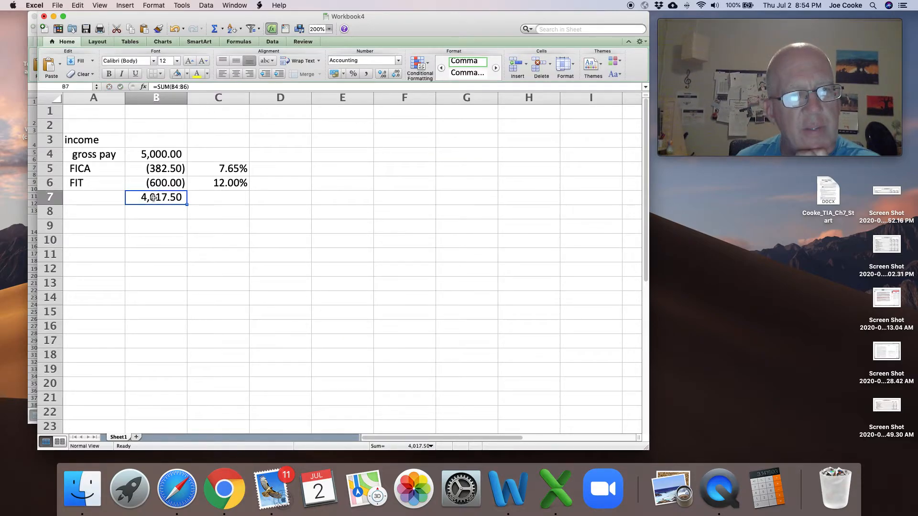
pyautogui.click(173, 88)
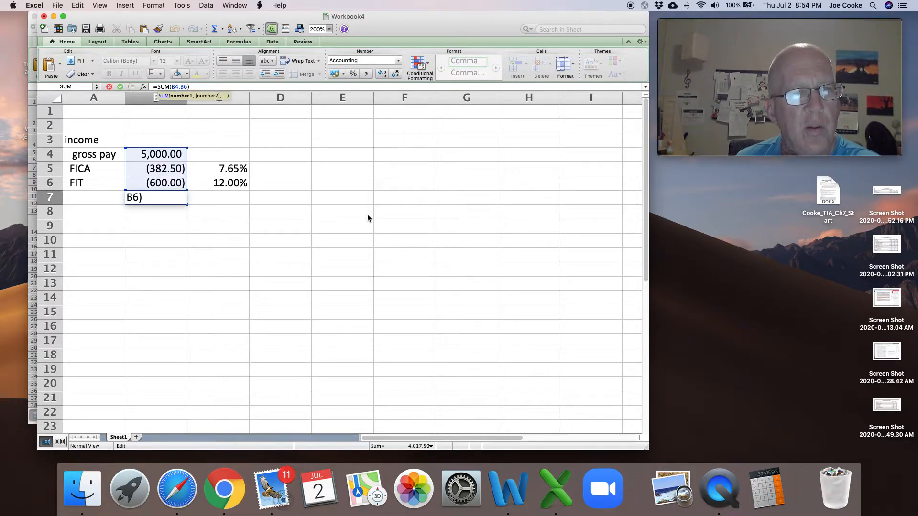
pyautogui.press('Return')
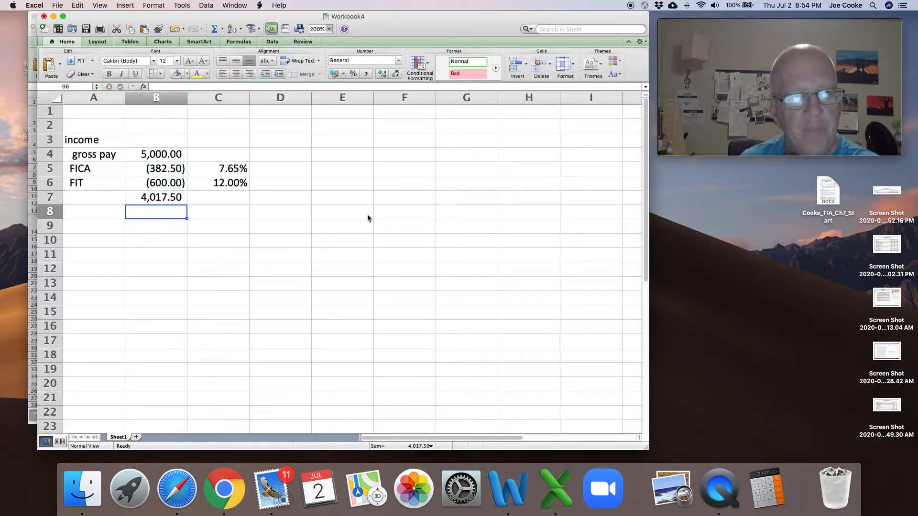
# - Label the income total in A7 as "net pay"
pyautogui.click(89, 199)
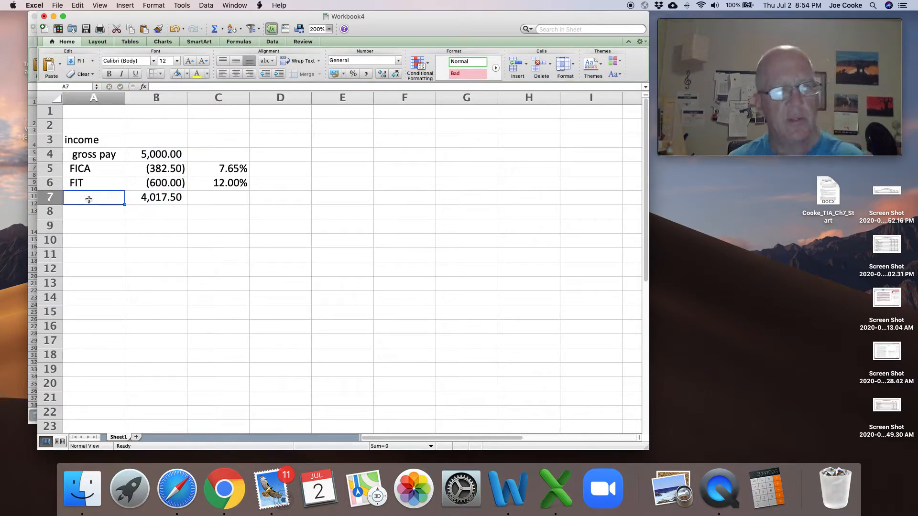
pyautogui.write('net pay')
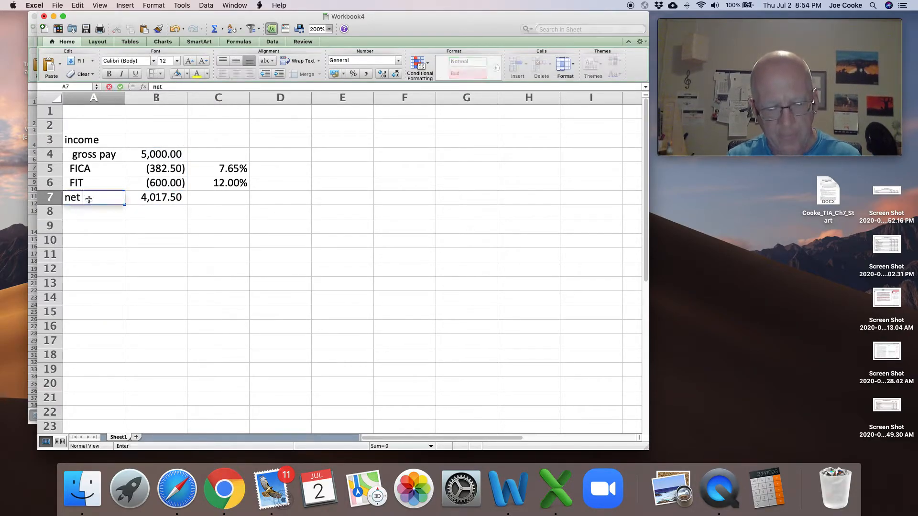
pyautogui.press('Return')
pyautogui.press('Return')
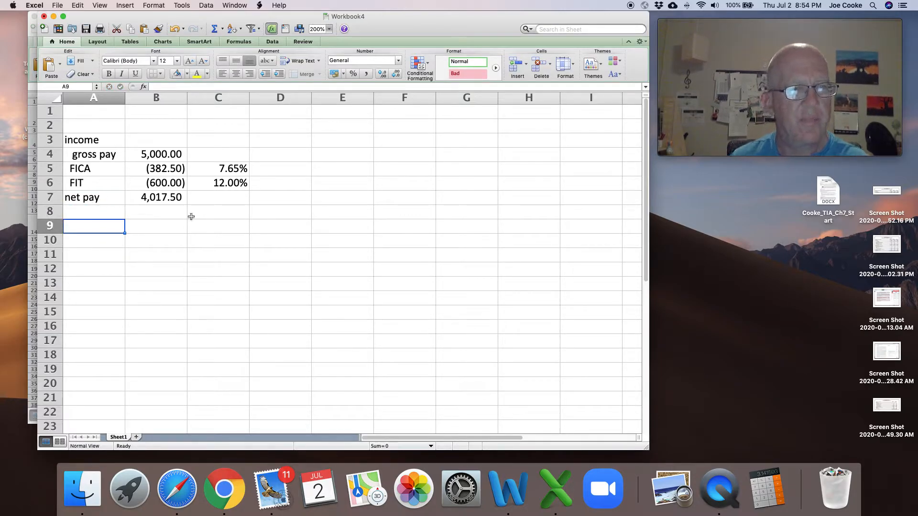
# - Enter the expense labels "rent", "ins" and "groceries" in A9:A11
pyautogui.write('rent')
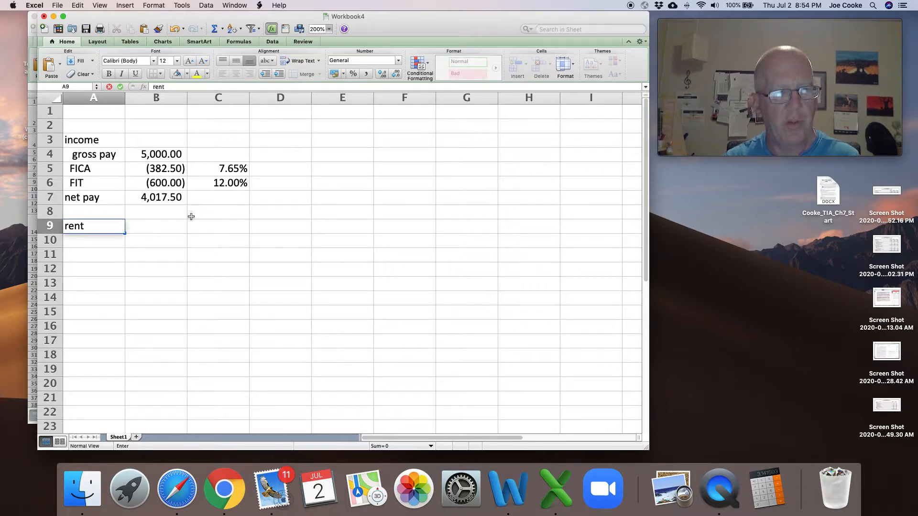
pyautogui.press('Return')
pyautogui.write('ins')
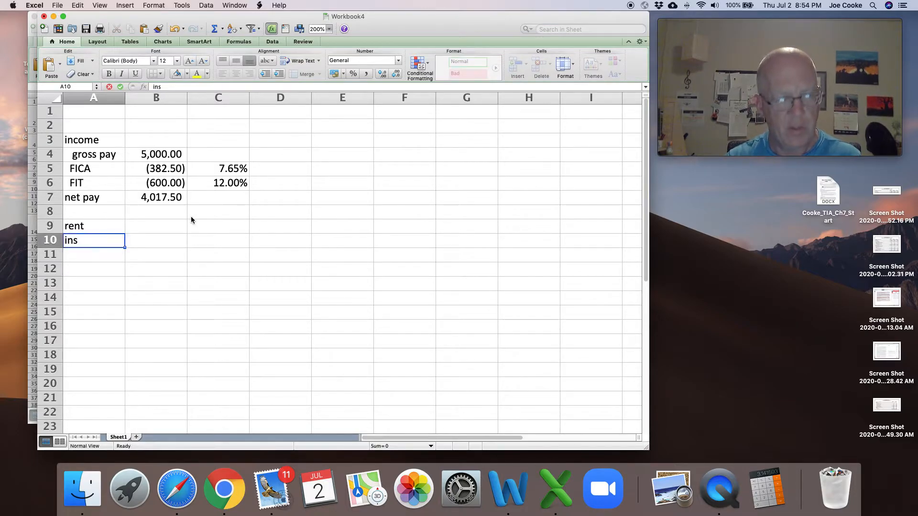
pyautogui.press('Return')
pyautogui.write('grocern')
pyautogui.press('BackSpace')
pyautogui.write('ies')
# - Enter the expense amounts 1500 for rent, 250 for insurance and 1000 for groceries in B9:B11
pyautogui.press('Up')
pyautogui.press('Up')
pyautogui.press('Right')
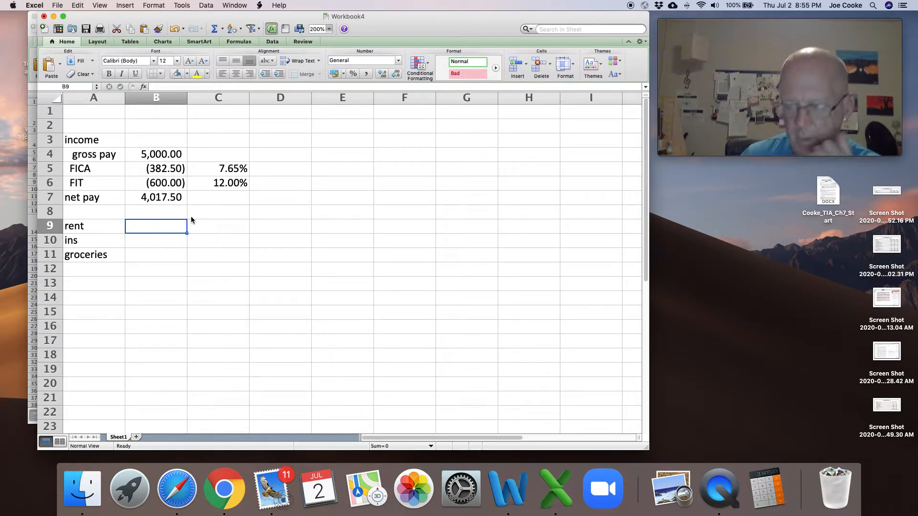
pyautogui.write('200')
pyautogui.press('BackSpace')
pyautogui.press('BackSpace')
pyautogui.press('BackSpace')
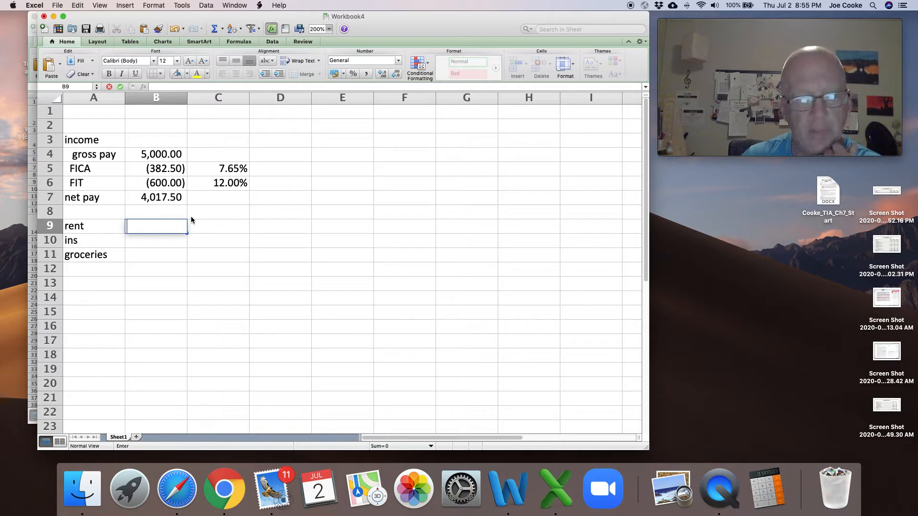
pyautogui.write('1500')
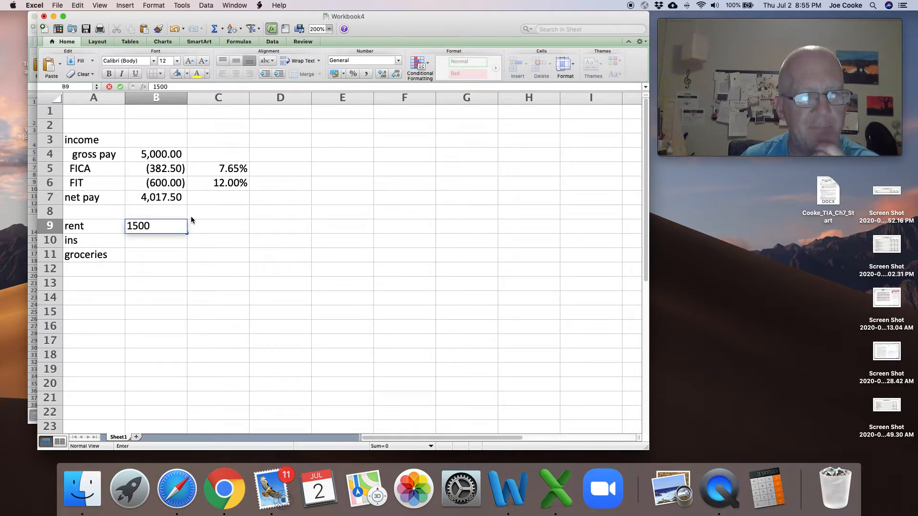
pyautogui.press('Return')
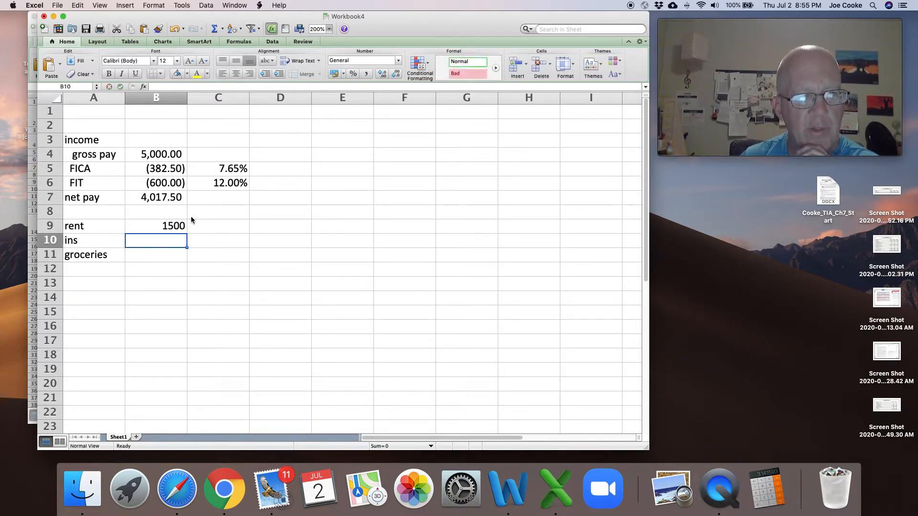
pyautogui.write('250')
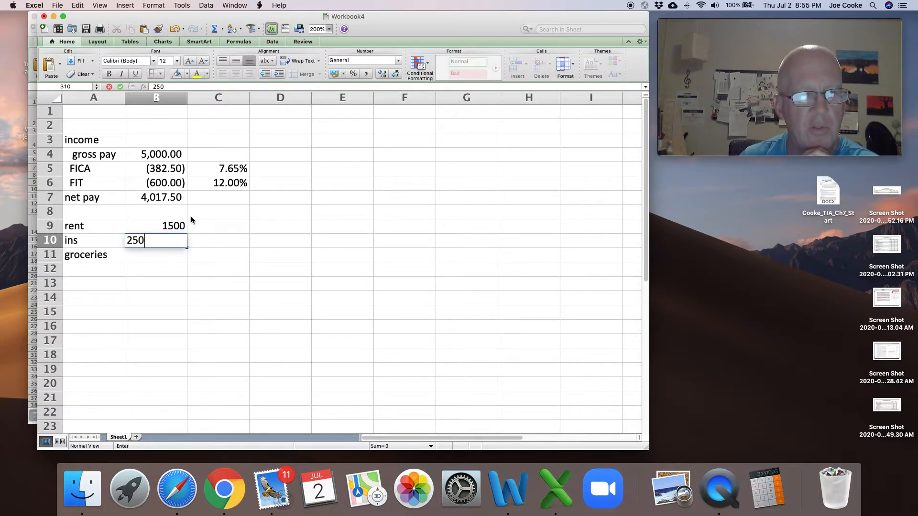
pyautogui.press('Return')
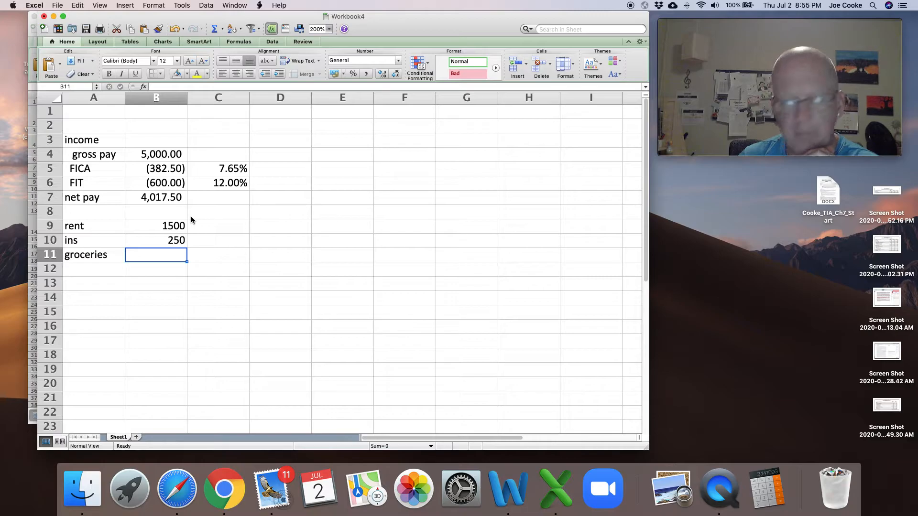
pyautogui.write('1000')
pyautogui.press('Return')
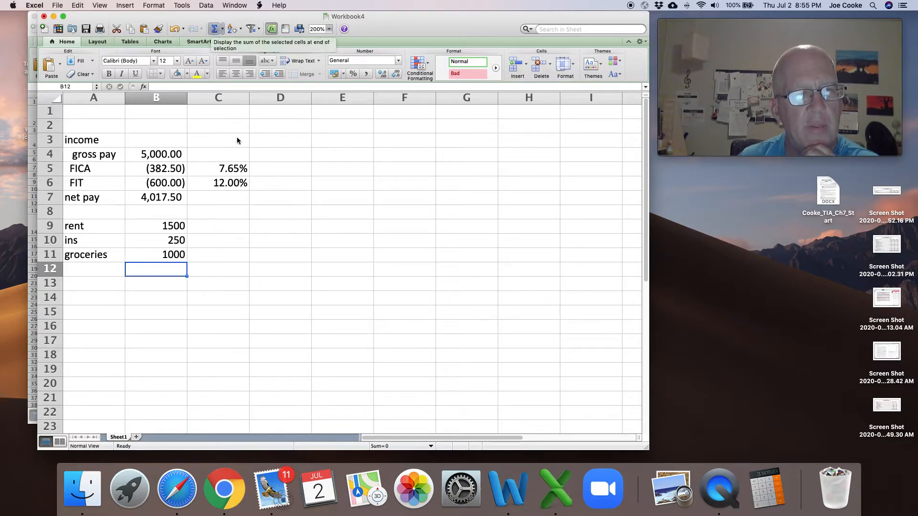
# - Total the expenses in B12 with the formula =sum(B9:B11)
pyautogui.write('=sum(')
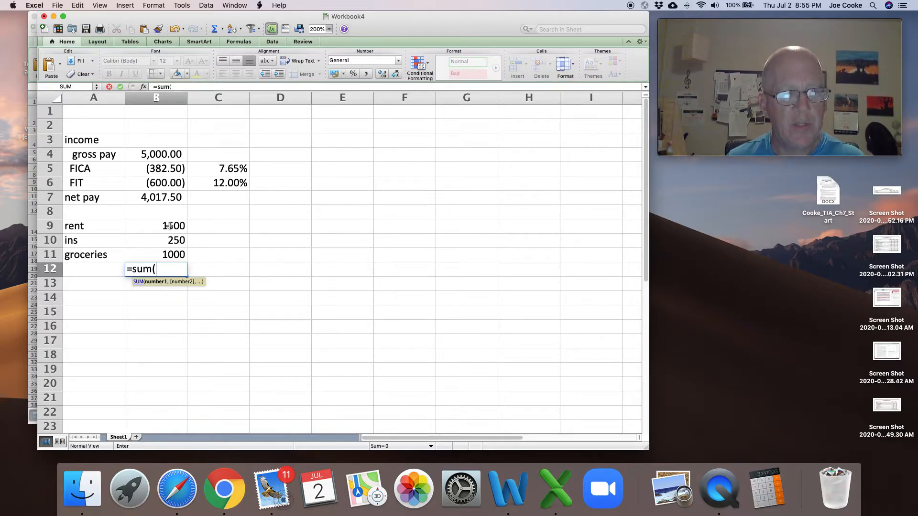
pyautogui.moveTo(168, 226); pyautogui.dragTo(167, 254)
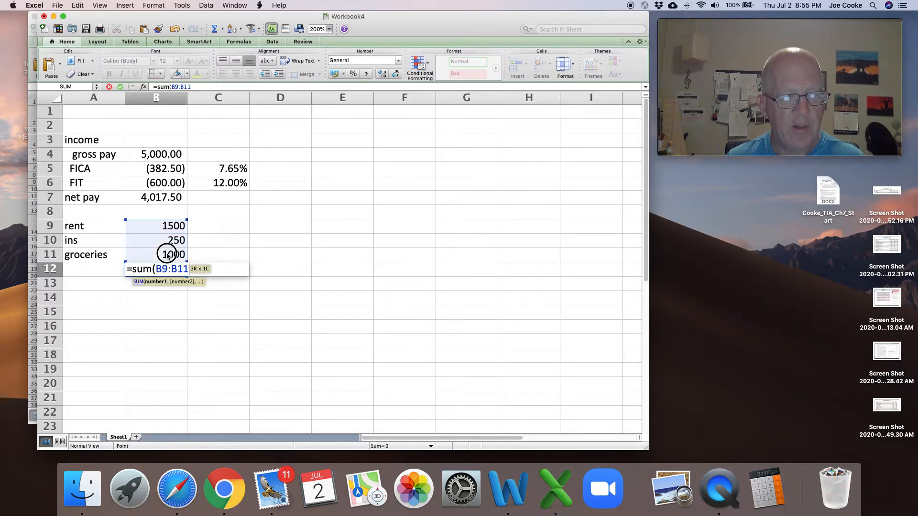
pyautogui.write(')')
pyautogui.press('Return')
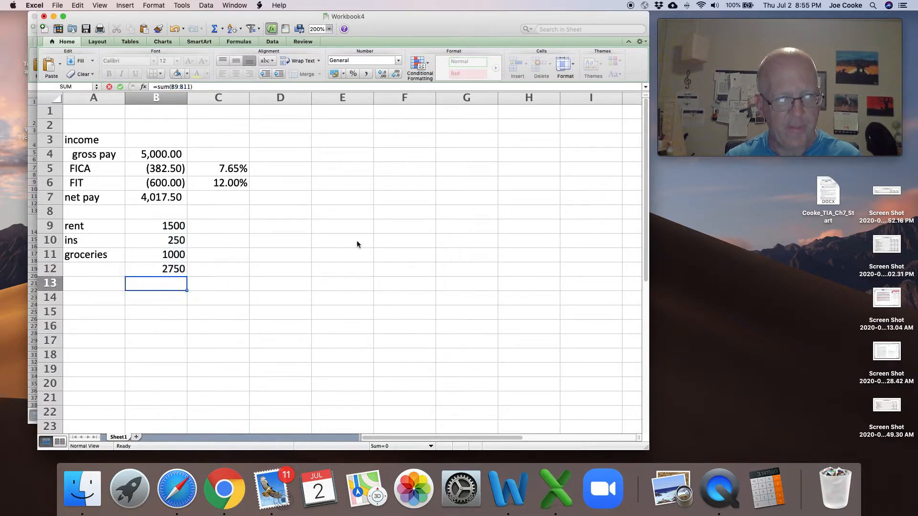
# - Apply the comma number style to the expense amounts and their total in B9:B12
pyautogui.press('Up')
pyautogui.press('Up')
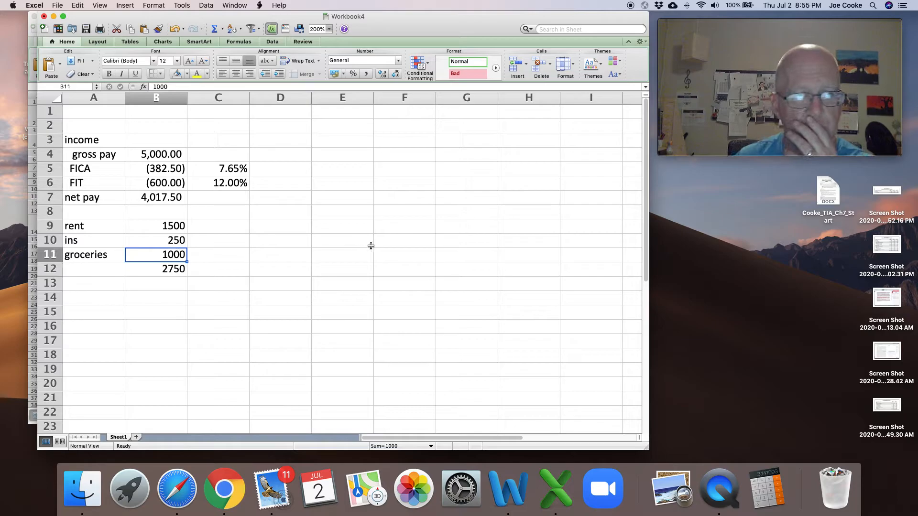
pyautogui.moveTo(171, 226); pyautogui.dragTo(170, 269)
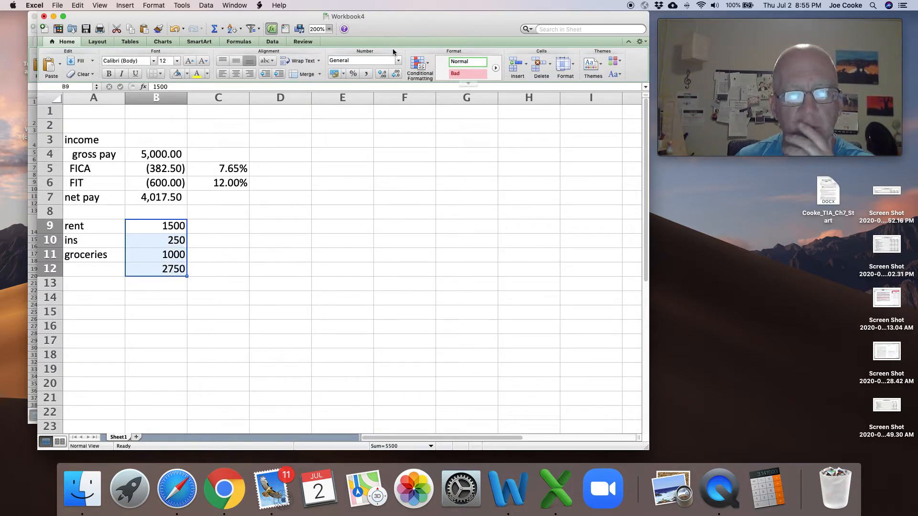
pyautogui.click(367, 73)
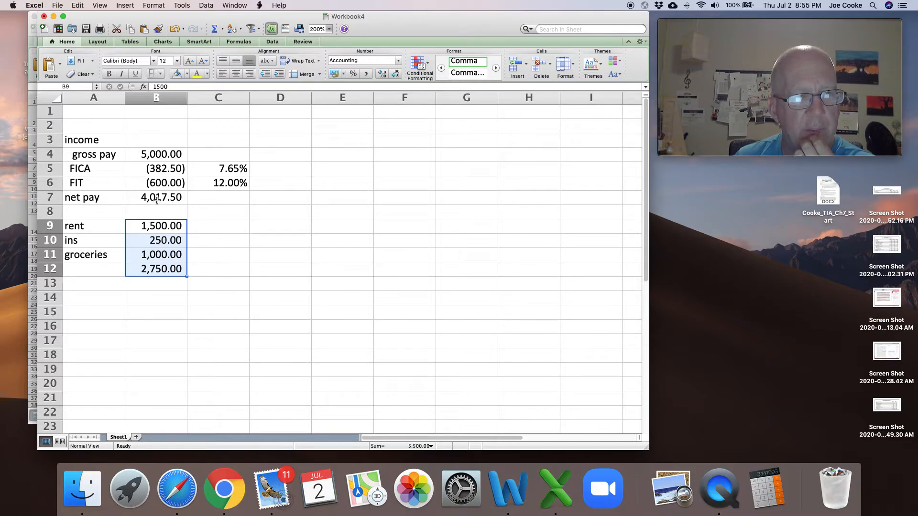
# - Add a top and bottom border to the net pay amount in B7
pyautogui.click(182, 201)
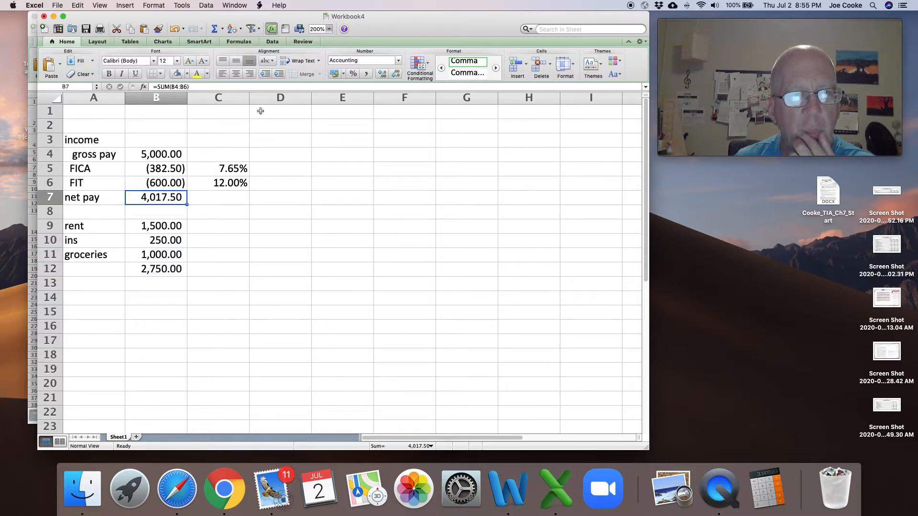
pyautogui.click(161, 74)
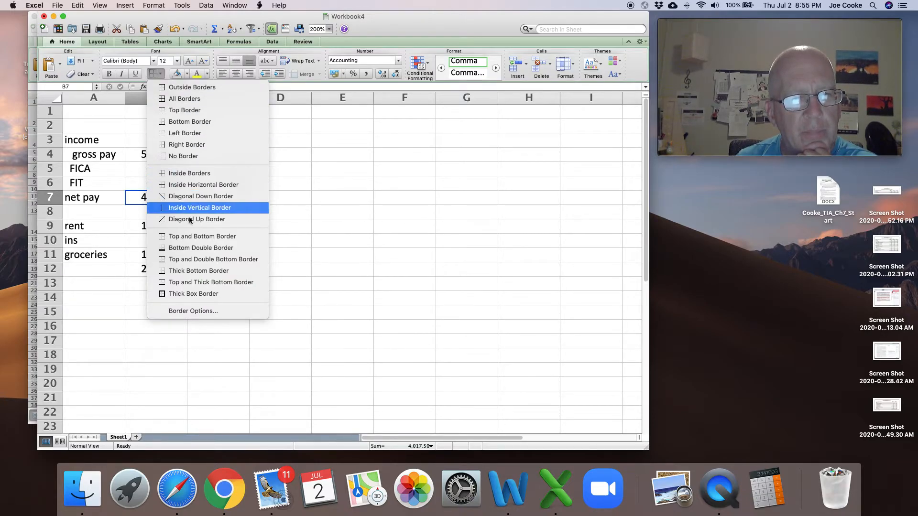
pyautogui.click(188, 237)
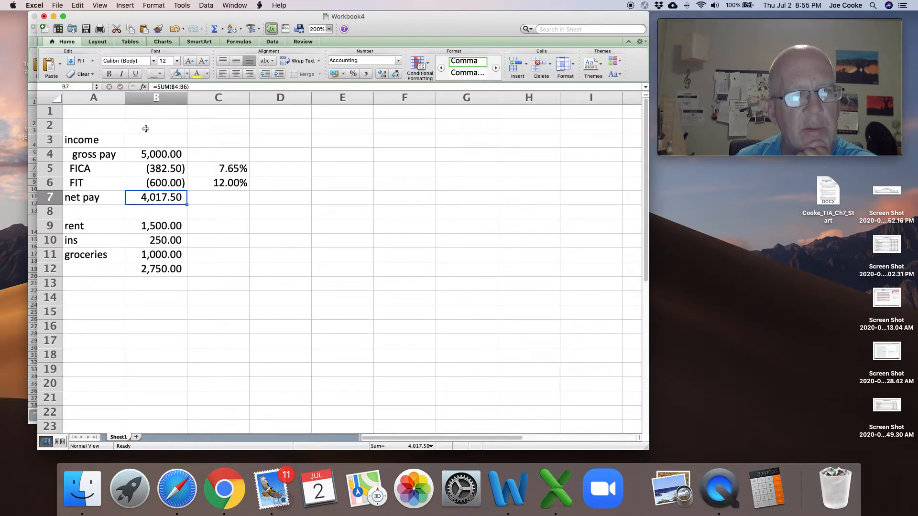
# - Copy the formatting of the net pay amount in B7 to the expense total in B12
pyautogui.click(158, 29)
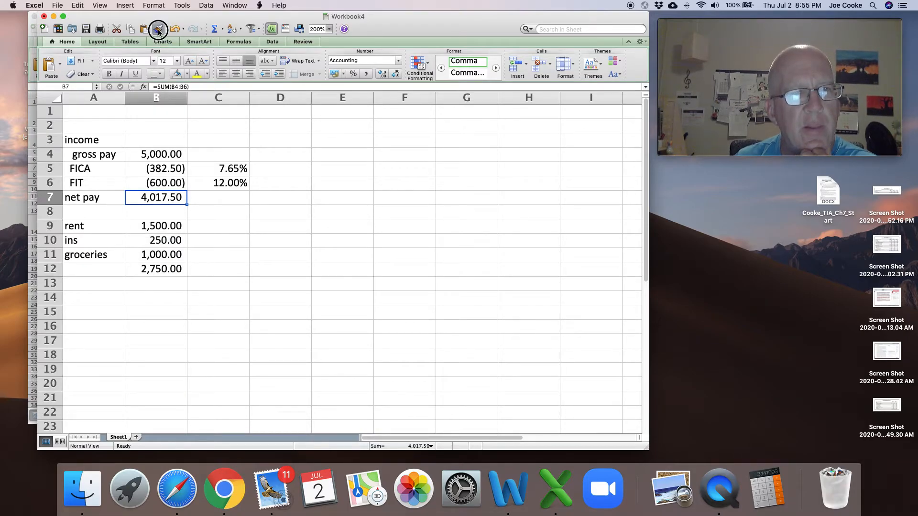
pyautogui.click(179, 275)
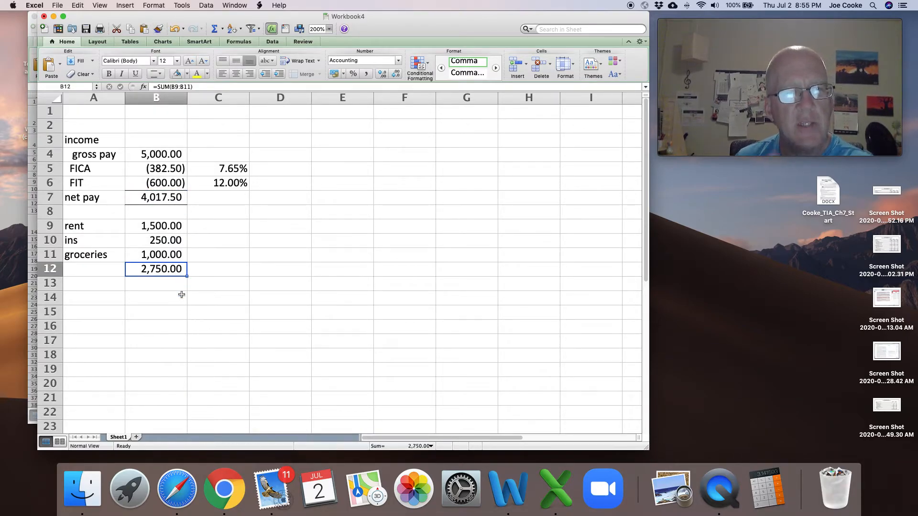
pyautogui.click(167, 303)
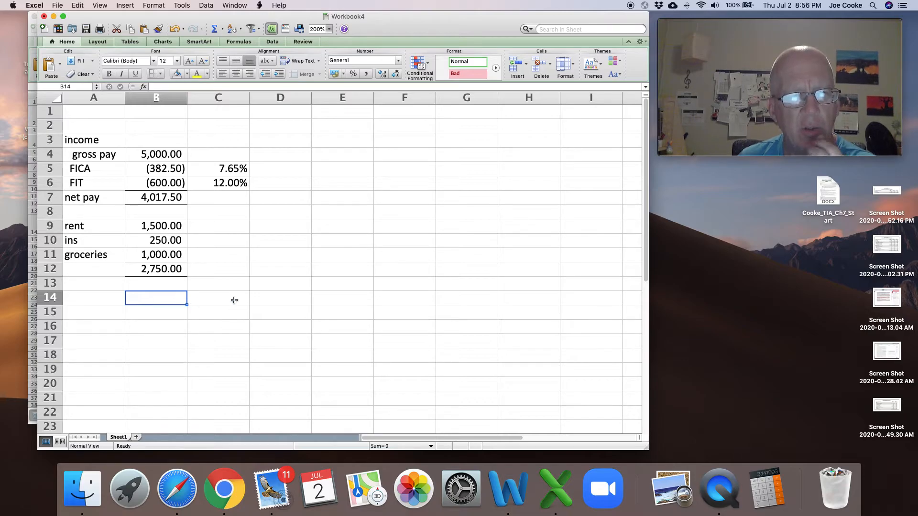
# - Widen column A and label the expense total in A12 as "total expenses"
pyautogui.moveTo(126, 96); pyautogui.dragTo(154, 96)
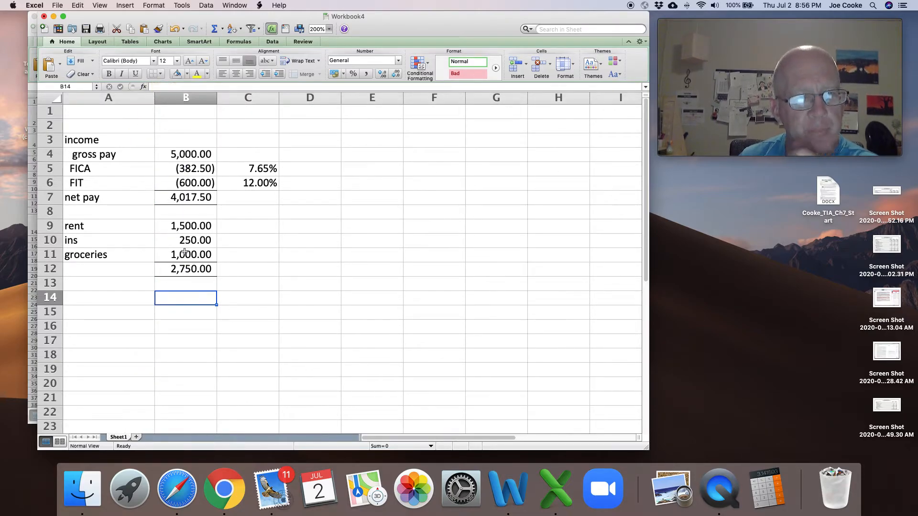
pyautogui.click(108, 299)
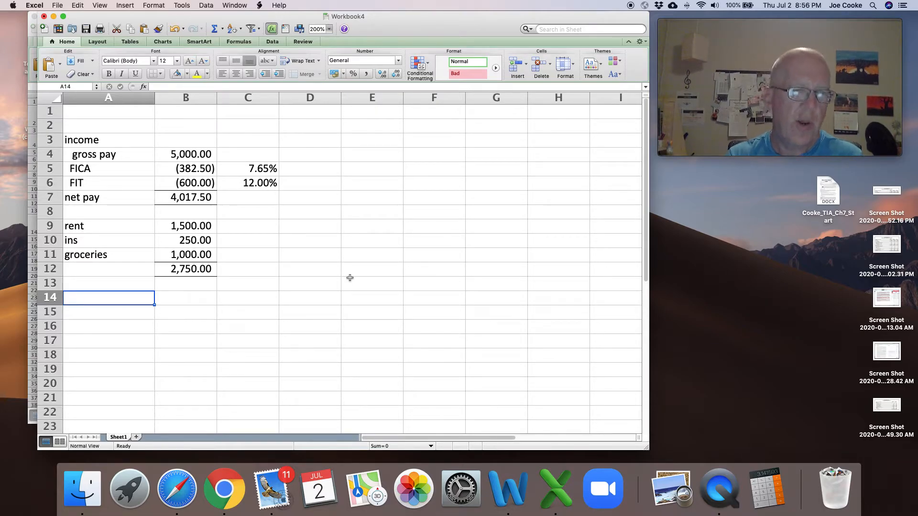
pyautogui.press('Up')
pyautogui.press('Up')
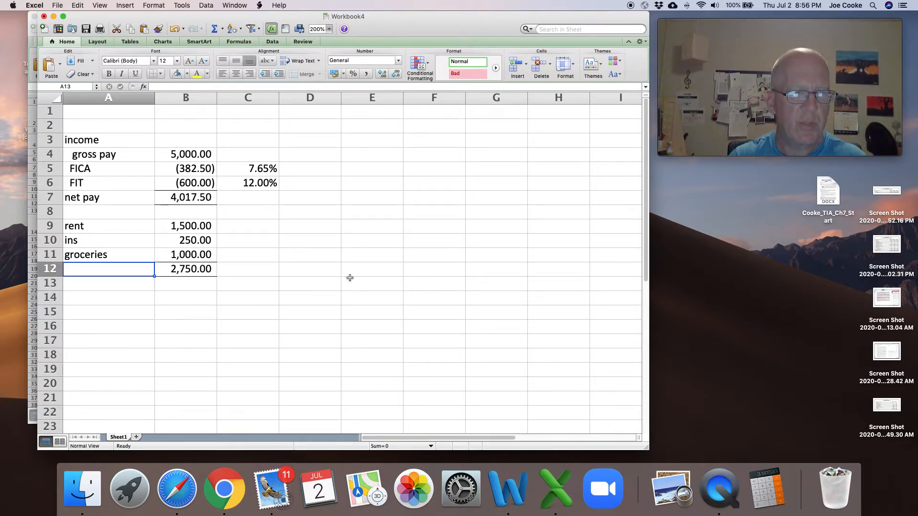
pyautogui.write('total expenses')
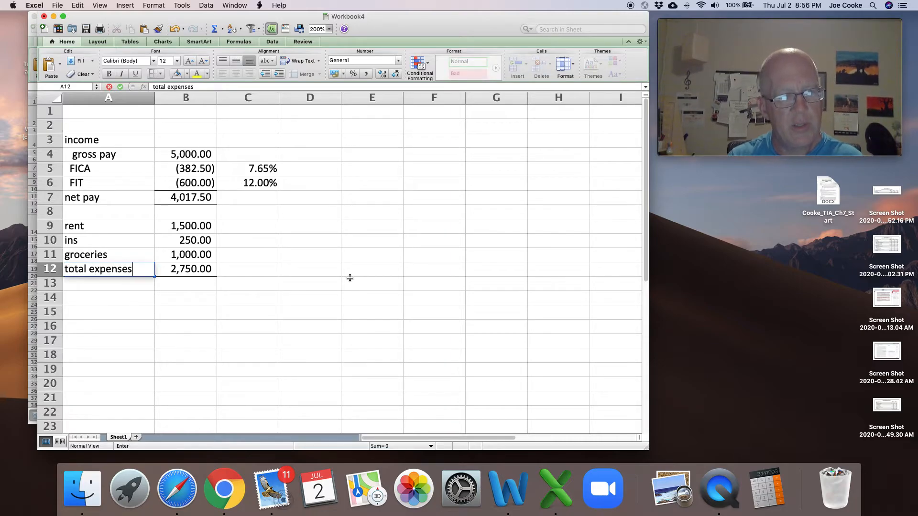
pyautogui.press('Return')
pyautogui.press('Return')
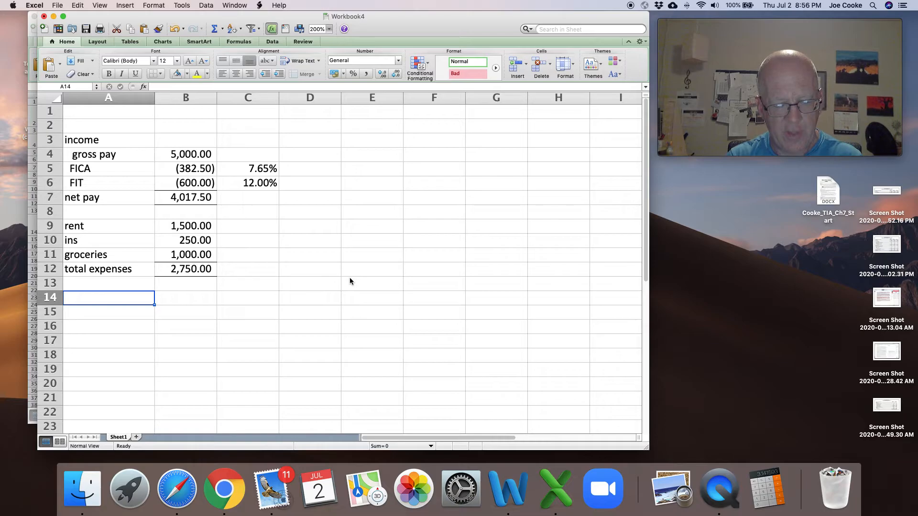
# - Enter the label "savings" in A14
pyautogui.write('savings')
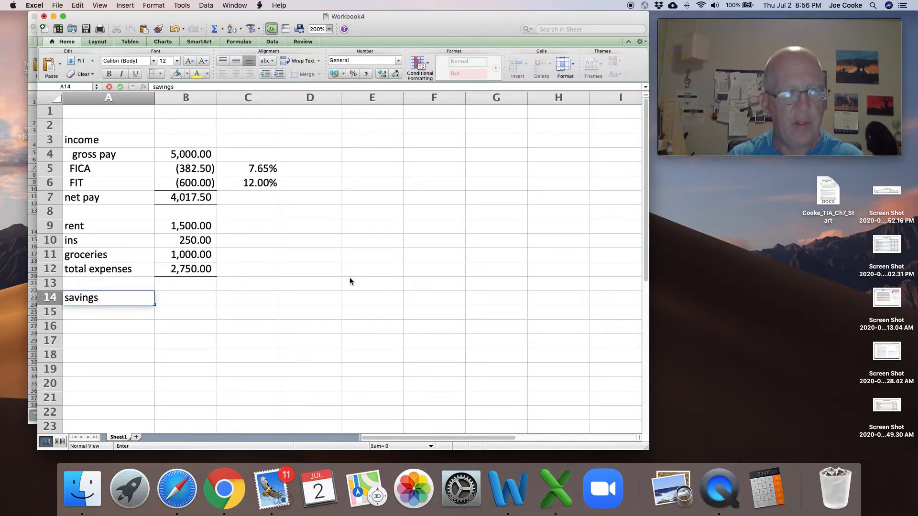
pyautogui.press('Tab')
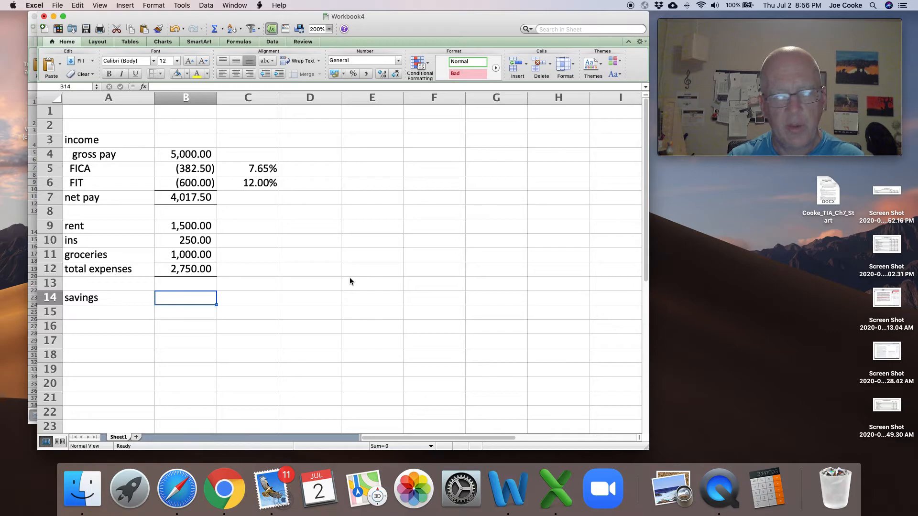
# - Calculate savings in B14 as net pay minus total expenses with the formula +B7-B12
pyautogui.write('+')
pyautogui.press('Up')
pyautogui.press('Up')
pyautogui.press('Up')
pyautogui.press('Up')
pyautogui.press('Up')
pyautogui.press('Up')
pyautogui.press('Up')
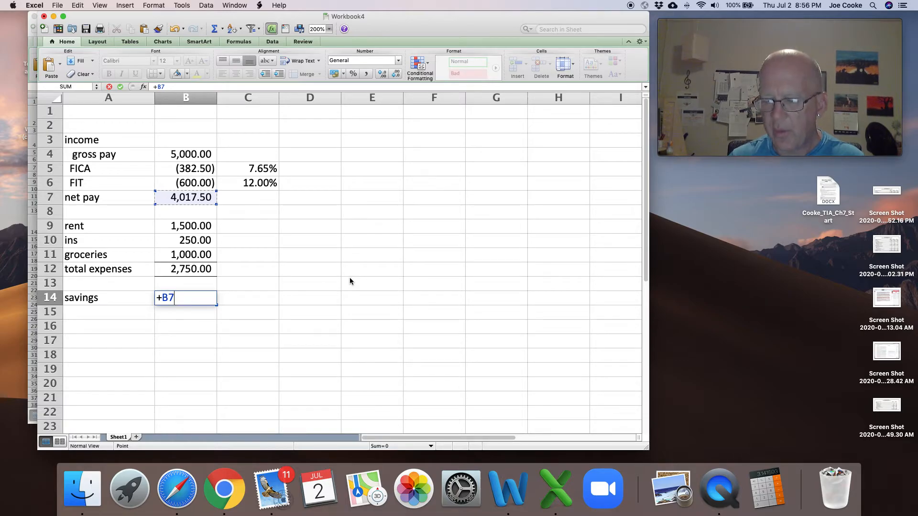
pyautogui.write('-')
pyautogui.press('Up')
pyautogui.press('Up')
pyautogui.press('Up')
pyautogui.press('Down')
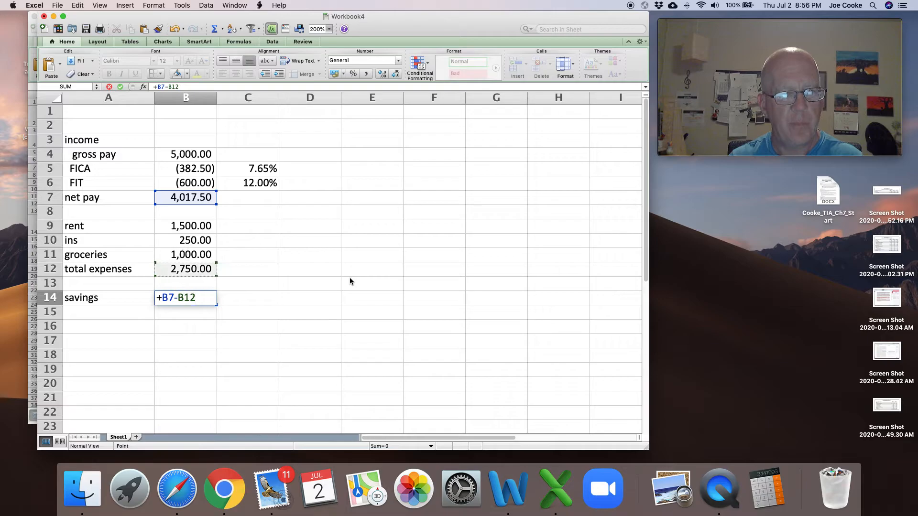
pyautogui.press('Return')
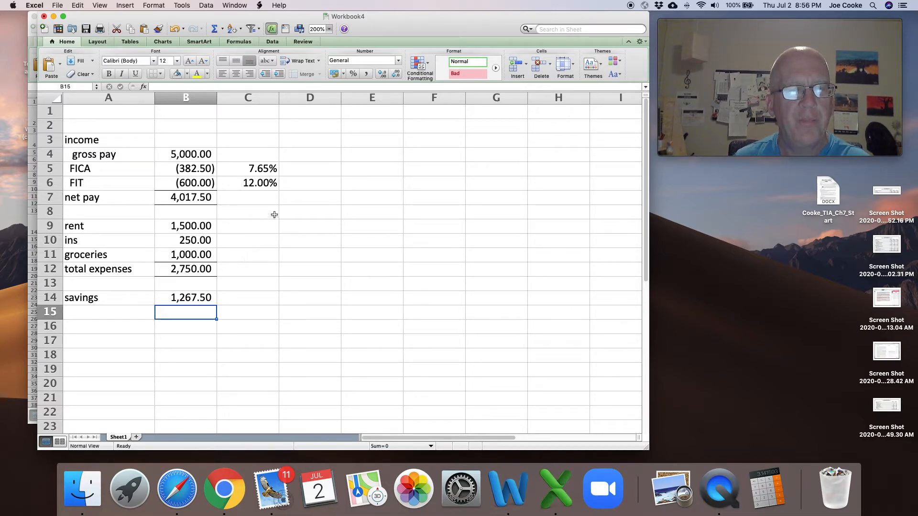
# - Change the FIT rate in C6 to 15% and the insurance expense in B10 to 300
pyautogui.click(261, 185)
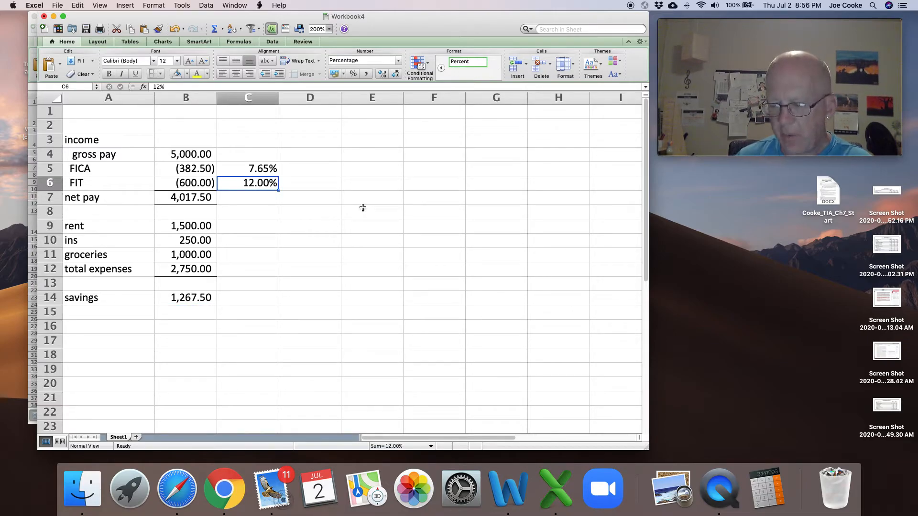
pyautogui.write('15')
pyautogui.press('Return')
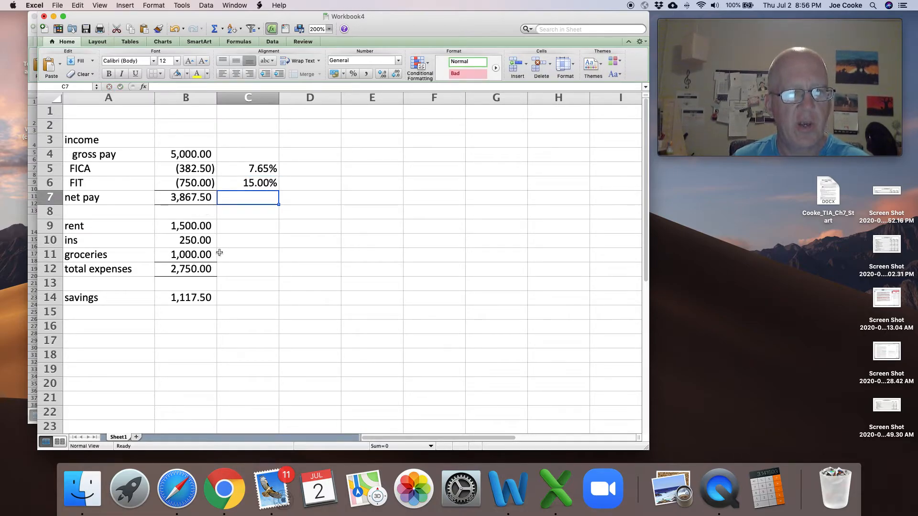
pyautogui.click(189, 240)
pyautogui.write('300')
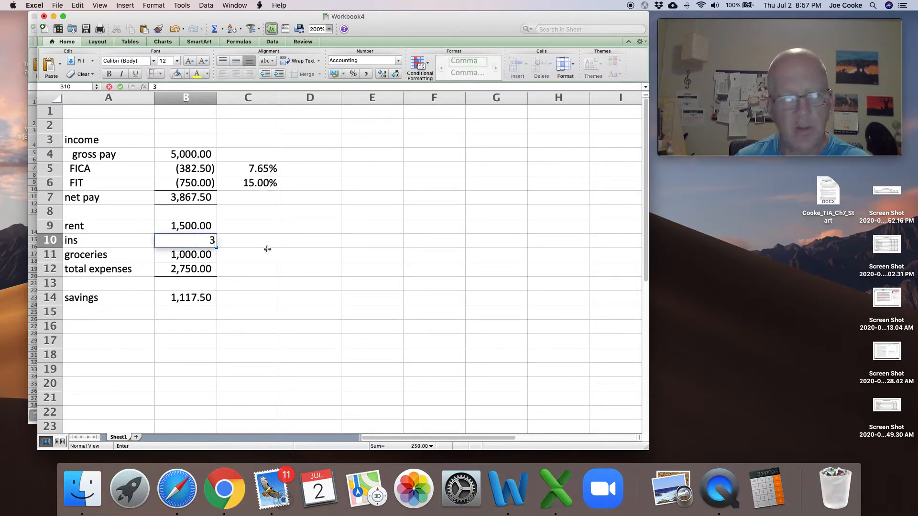
pyautogui.press('Return')
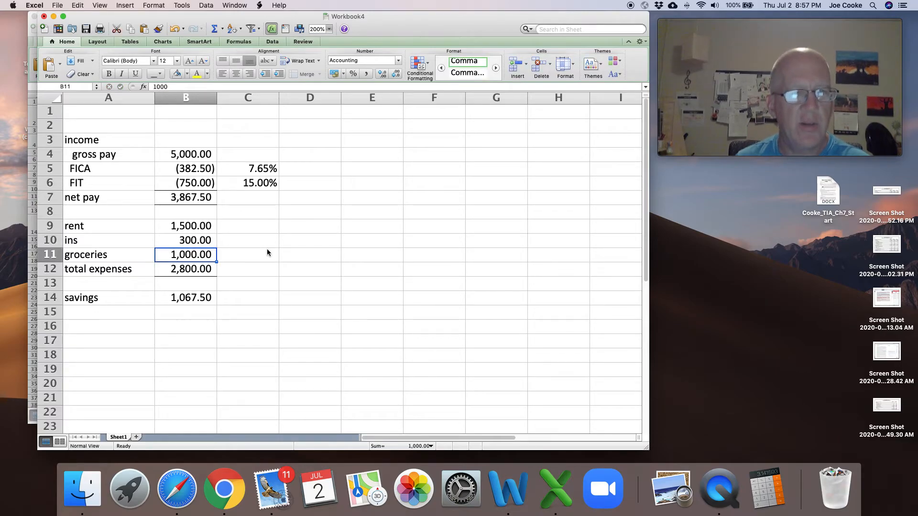
# - Apply a bottom double border to the savings amount in B14
pyautogui.click(188, 295)
pyautogui.click(160, 74)
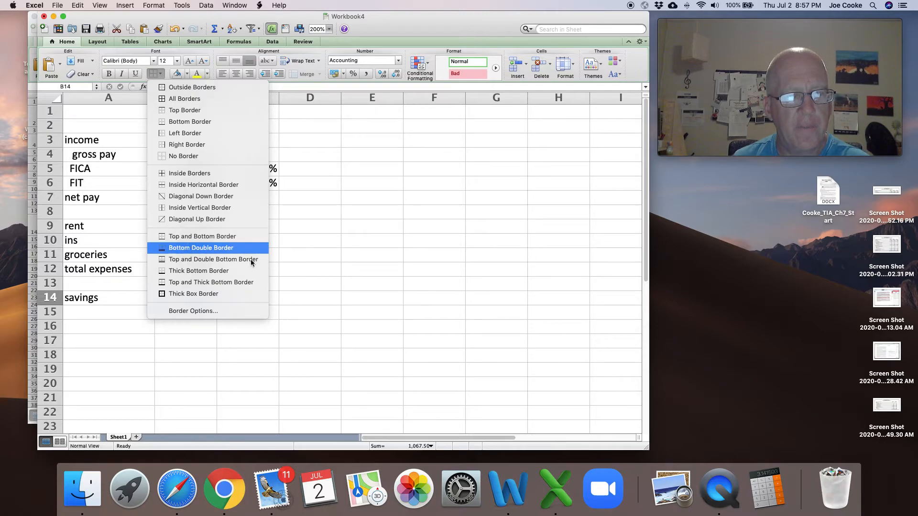
pyautogui.click(194, 248)
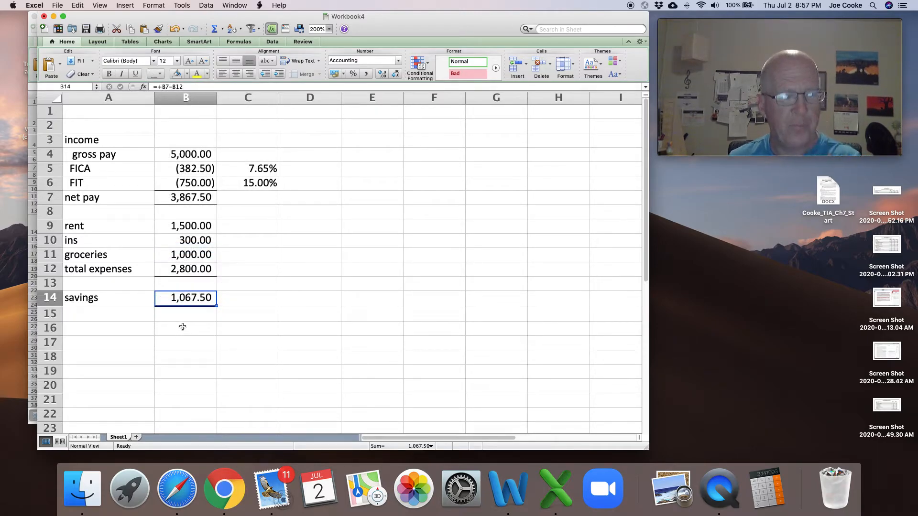
pyautogui.click(311, 256)
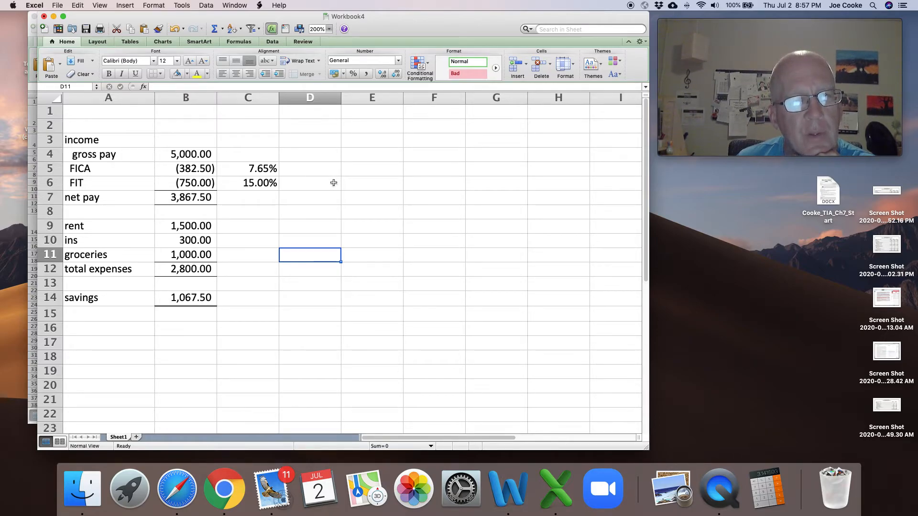
# - Display the worksheet's formulas in the cells instead of their calculated results
pyautogui.click(191, 154)
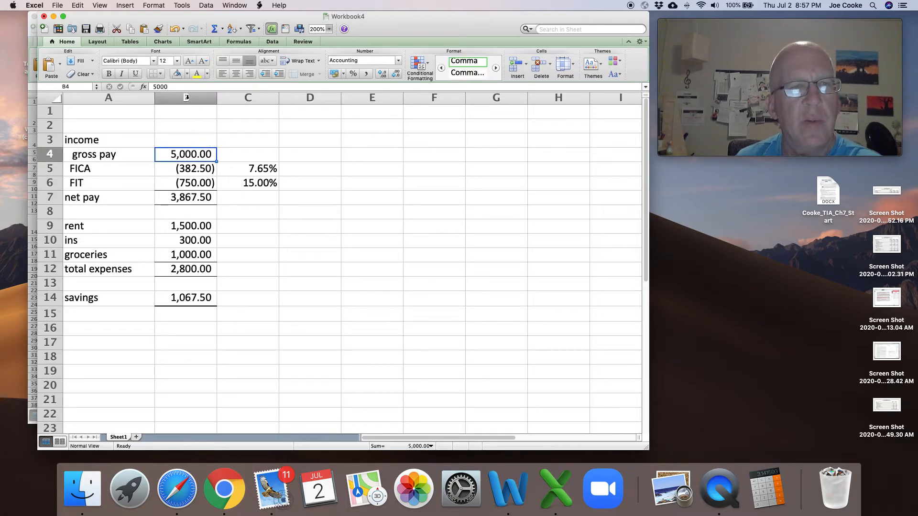
pyautogui.click(182, 169)
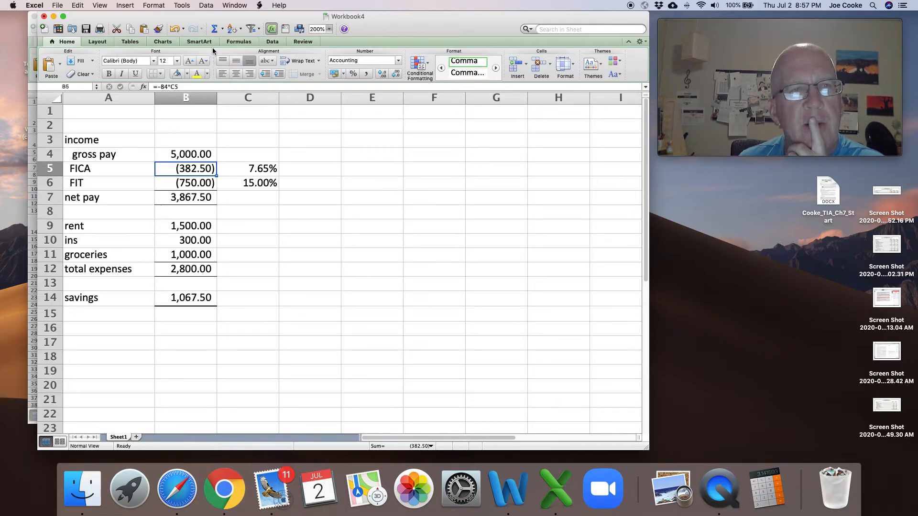
pyautogui.click(234, 41)
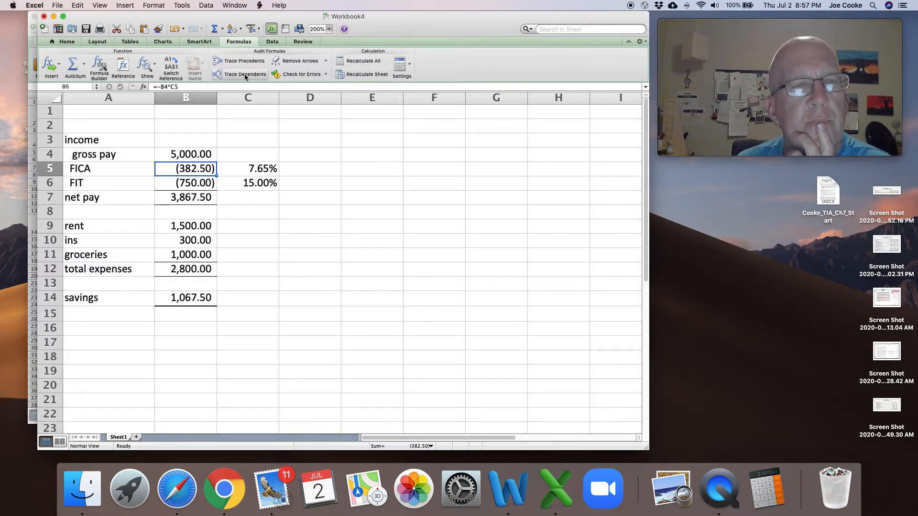
pyautogui.click(146, 71)
pyautogui.click(167, 80)
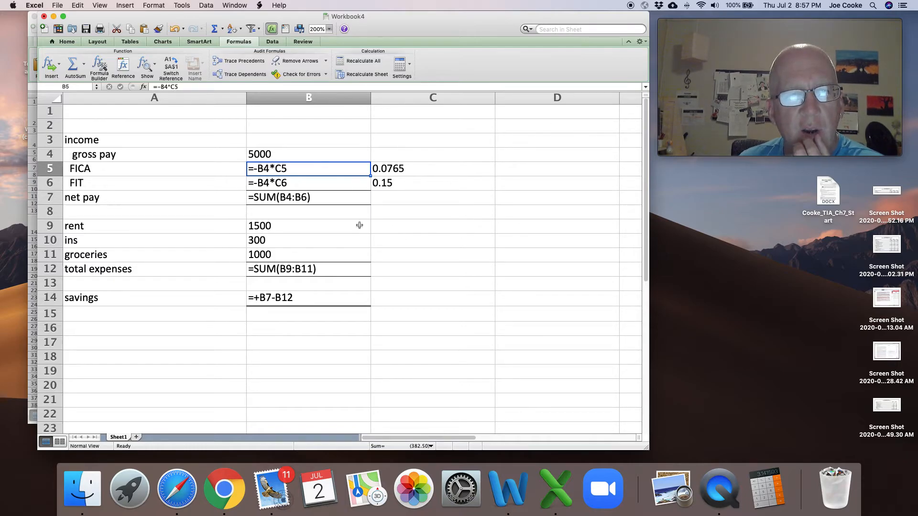
# - Enter the formula +C5*B4 in C8 to multiply the FICA rate by the gross pay
pyautogui.click(446, 213)
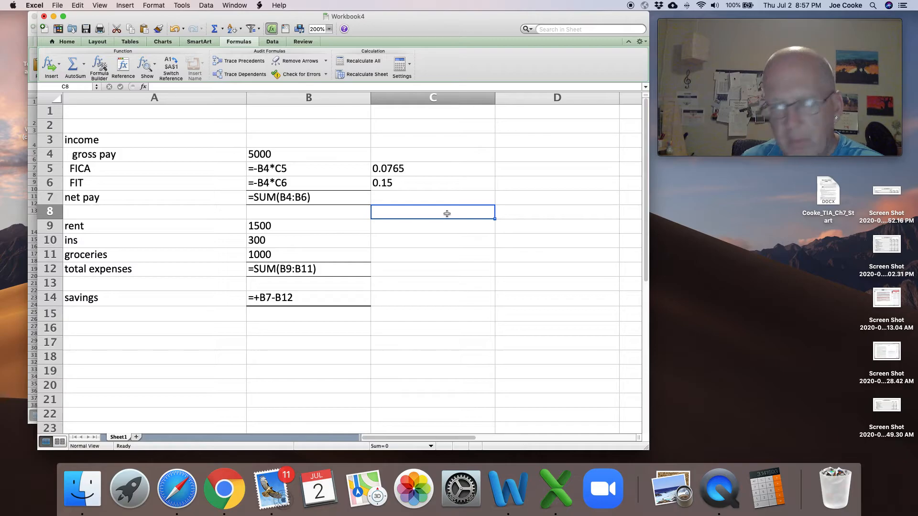
pyautogui.write('+')
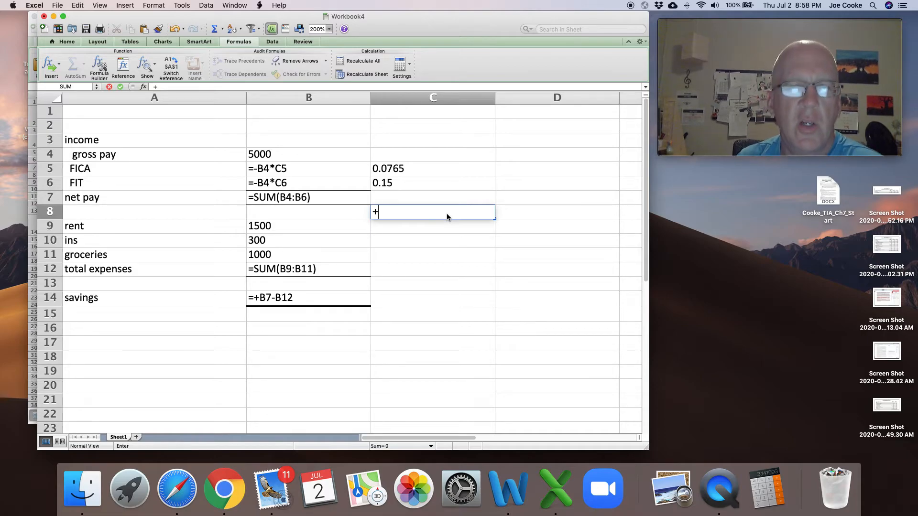
pyautogui.press('Up')
pyautogui.press('Up')
pyautogui.press('Up')
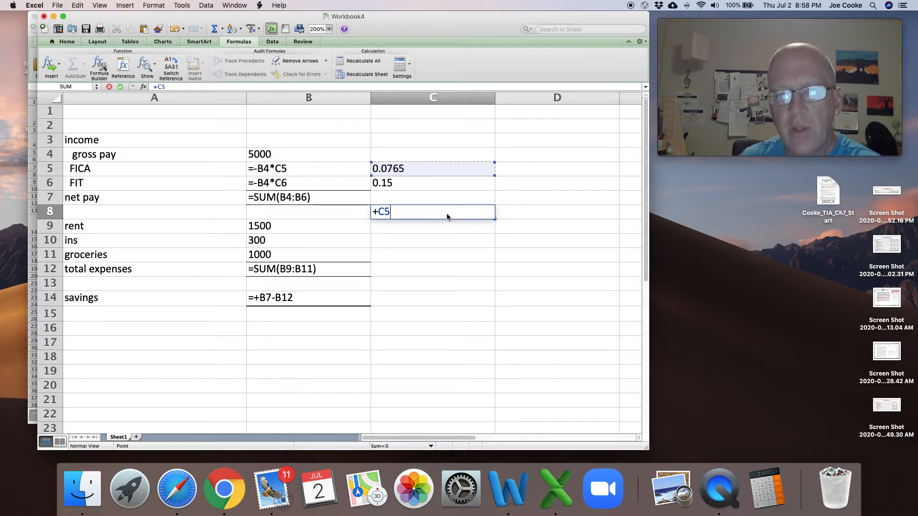
pyautogui.write('*')
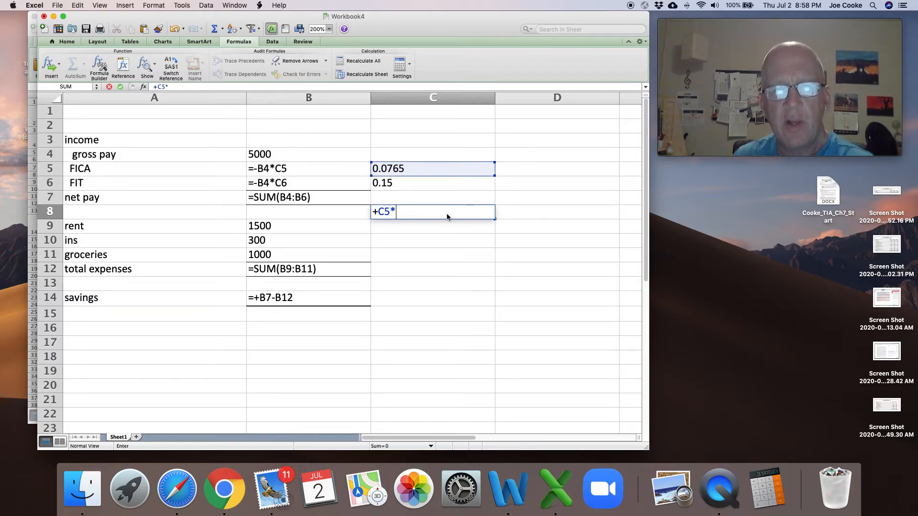
pyautogui.press('Up')
pyautogui.press('Up')
pyautogui.press('Up')
pyautogui.press('Up')
pyautogui.press('Up')
pyautogui.press('Down')
pyautogui.press('Left')
pyautogui.press('Left')
pyautogui.press('Right')
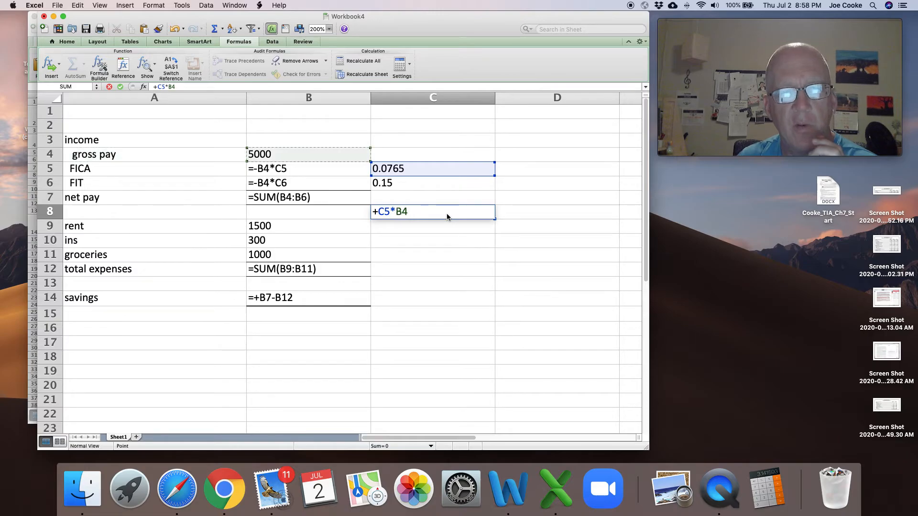
pyautogui.press('Return')
# - Switch the sheet to calculated values to check the result in C8, and return to showing formulas
pyautogui.click(447, 214)
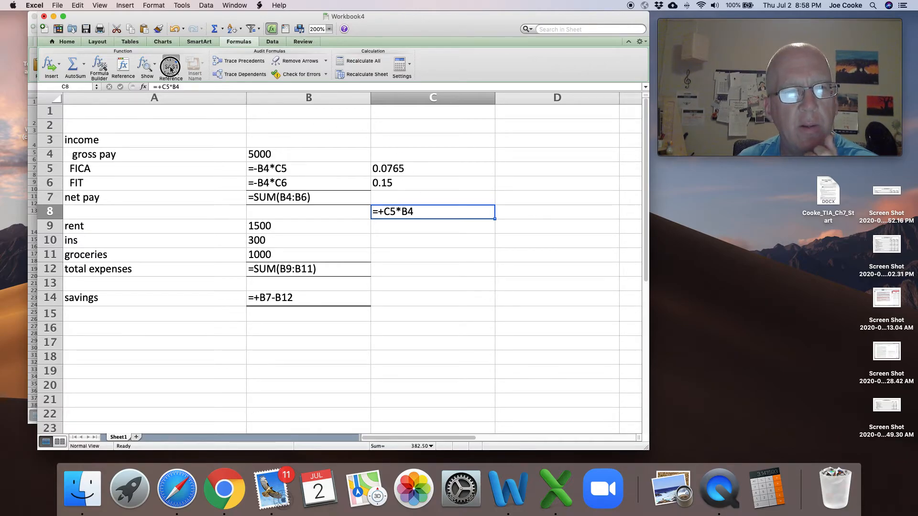
pyautogui.click(152, 70)
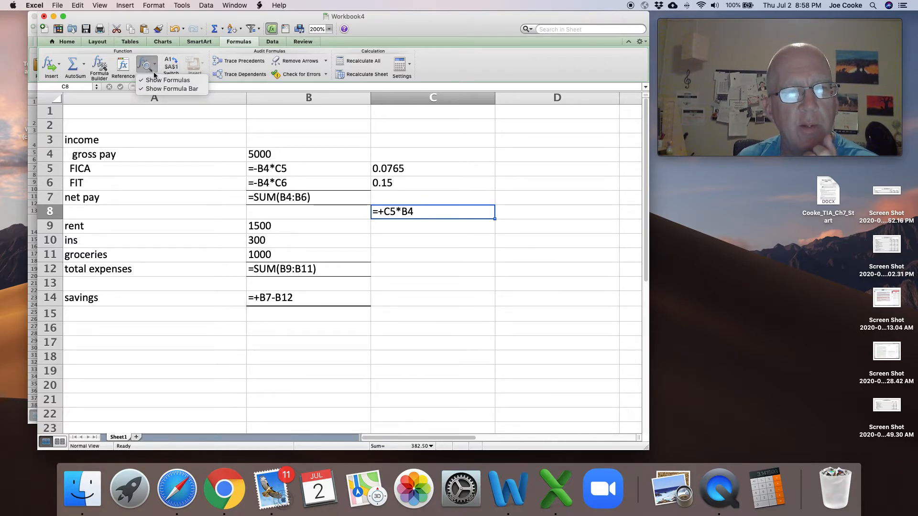
pyautogui.click(165, 80)
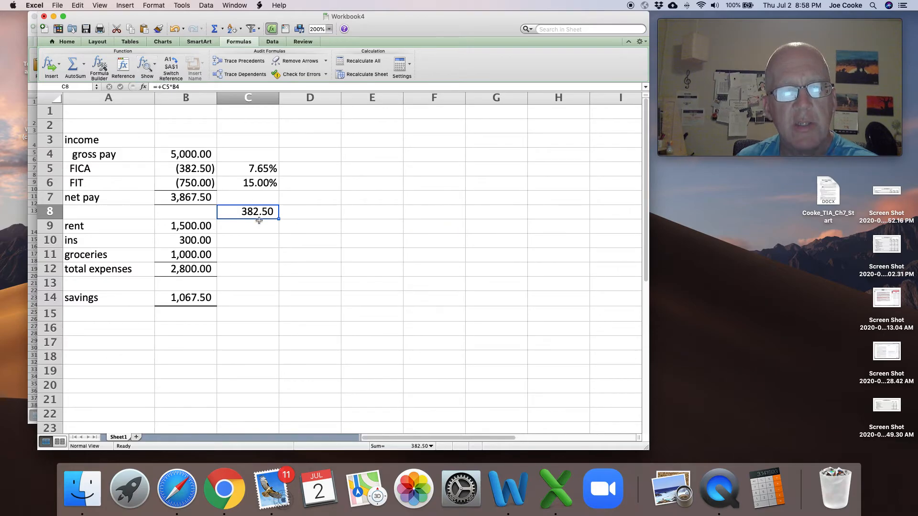
pyautogui.click(148, 70)
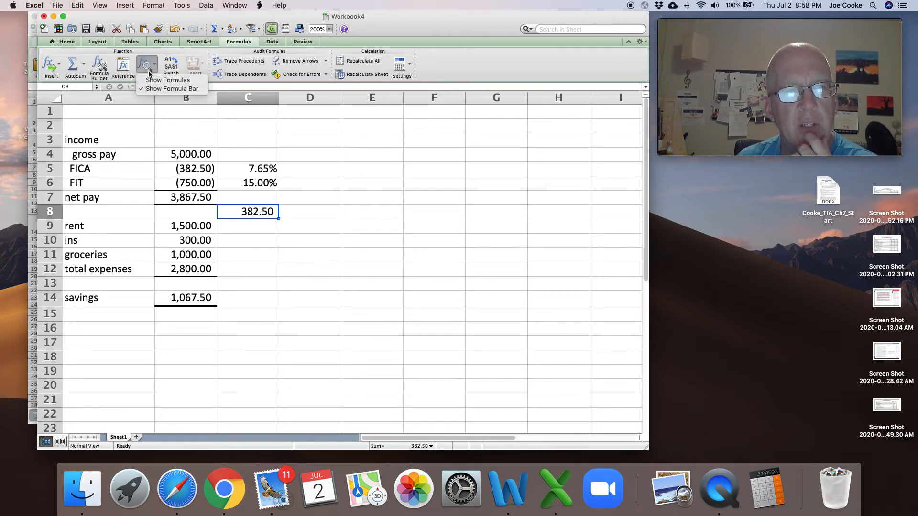
pyautogui.click(165, 79)
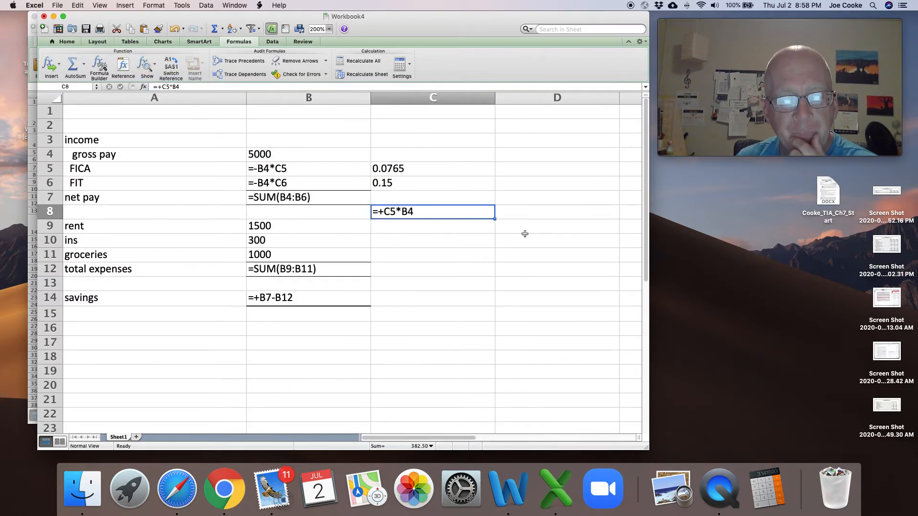
# - Trace the precedents of C8 and fill its formula down through C11
pyautogui.click(251, 62)
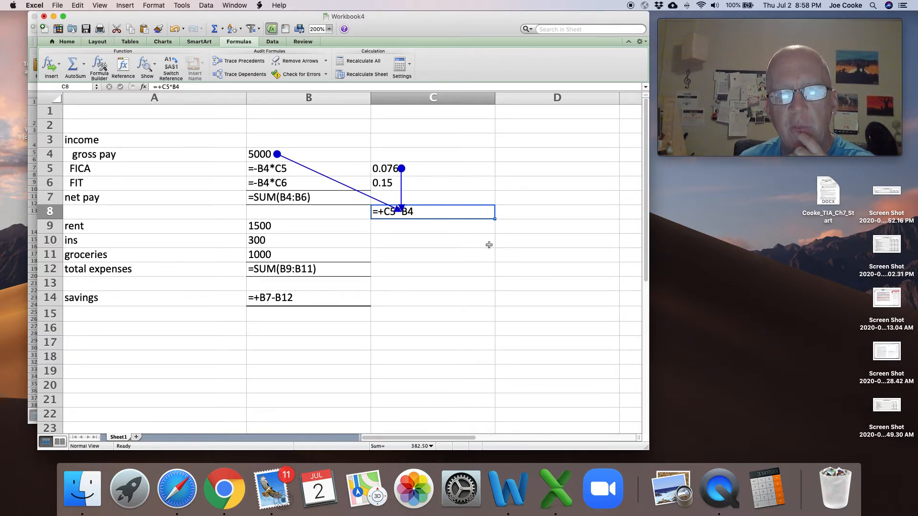
pyautogui.moveTo(494, 218); pyautogui.dragTo(492, 262)
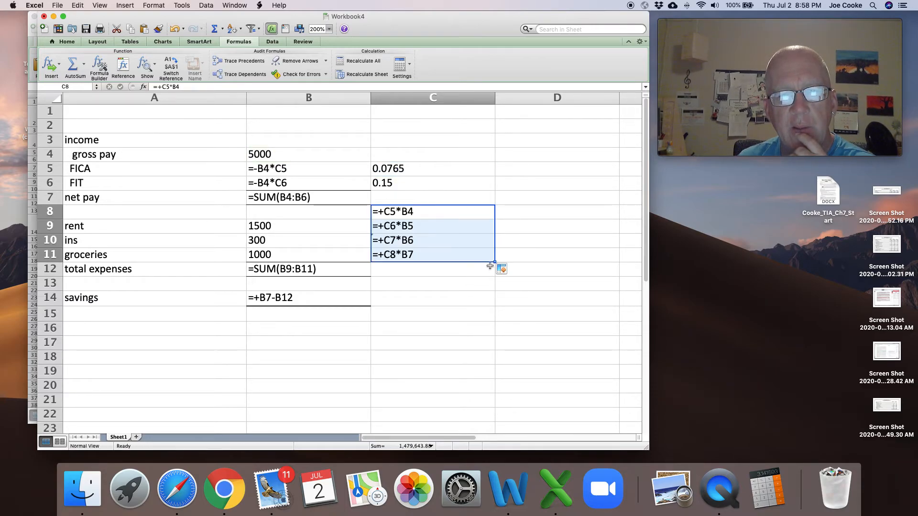
# - Trace the precedents of C8, C9 and C10 together to compare their references, and remove all the arrows
pyautogui.click(251, 62)
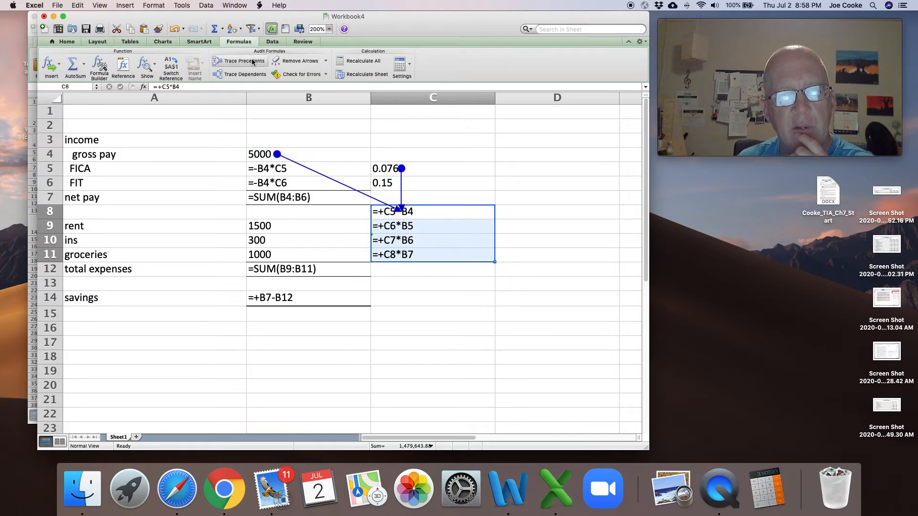
pyautogui.click(407, 225)
pyautogui.click(242, 61)
pyautogui.click(385, 241)
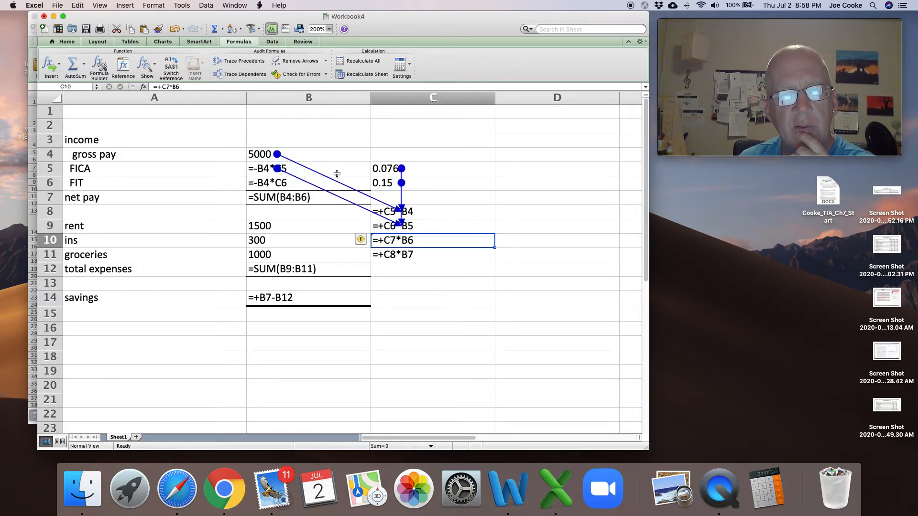
pyautogui.click(244, 61)
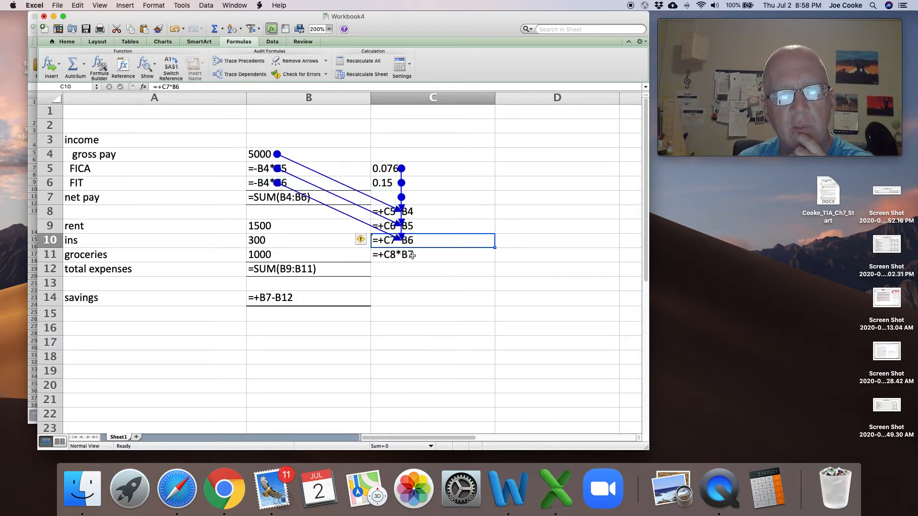
pyautogui.click(306, 61)
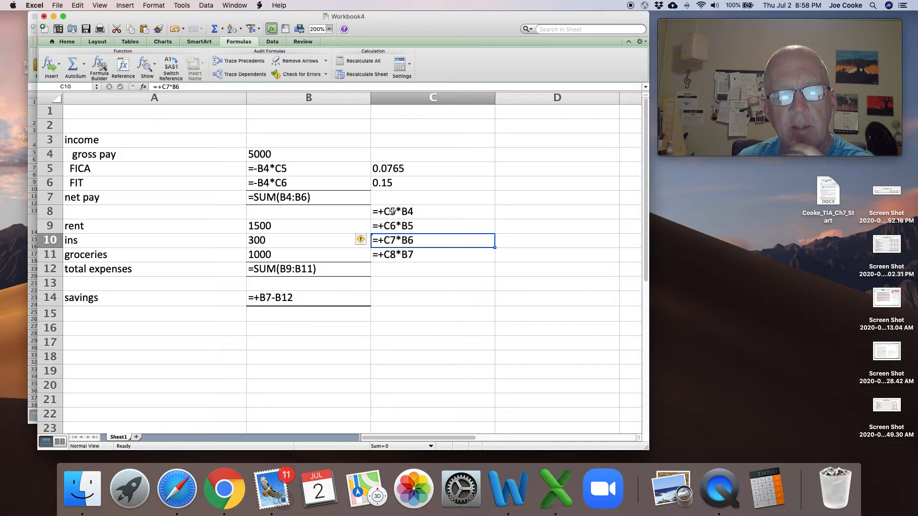
# - Trace the precedents of C8 and C9 one at a time, removing the arrows after each trace
pyautogui.click(396, 212)
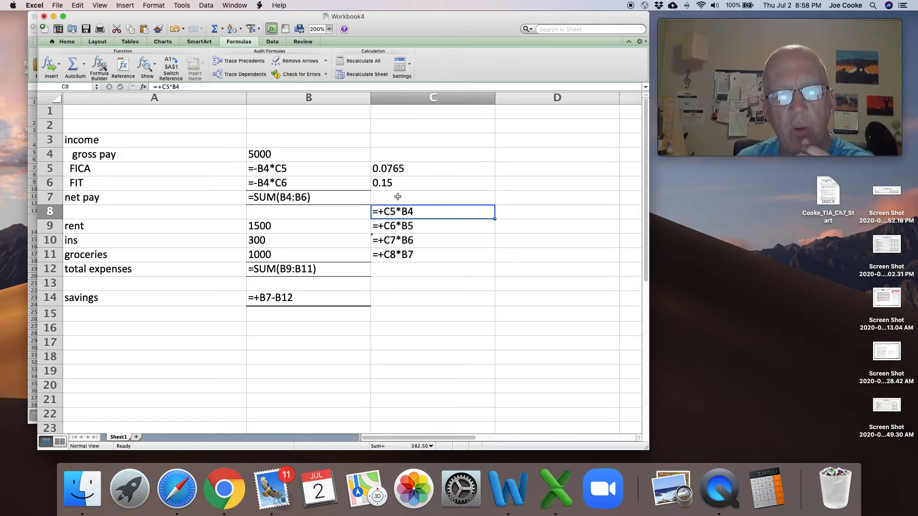
pyautogui.click(398, 169)
pyautogui.click(398, 211)
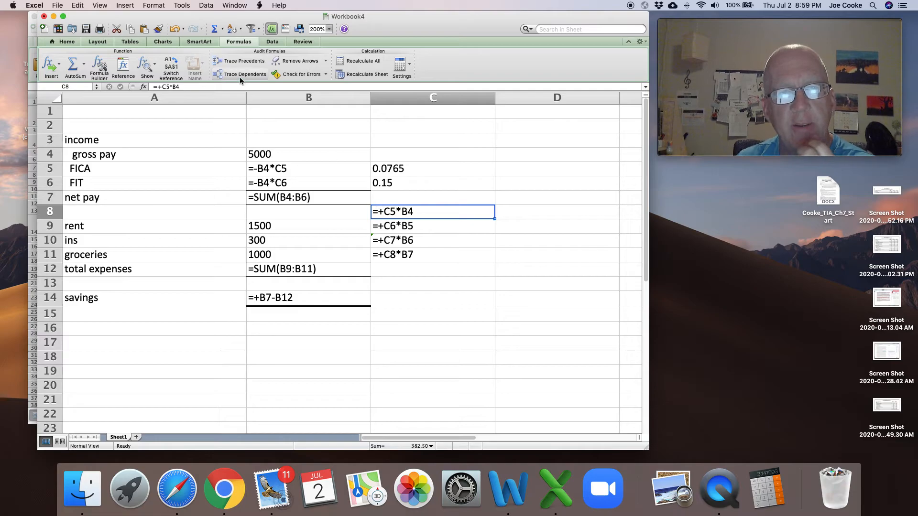
pyautogui.click(241, 64)
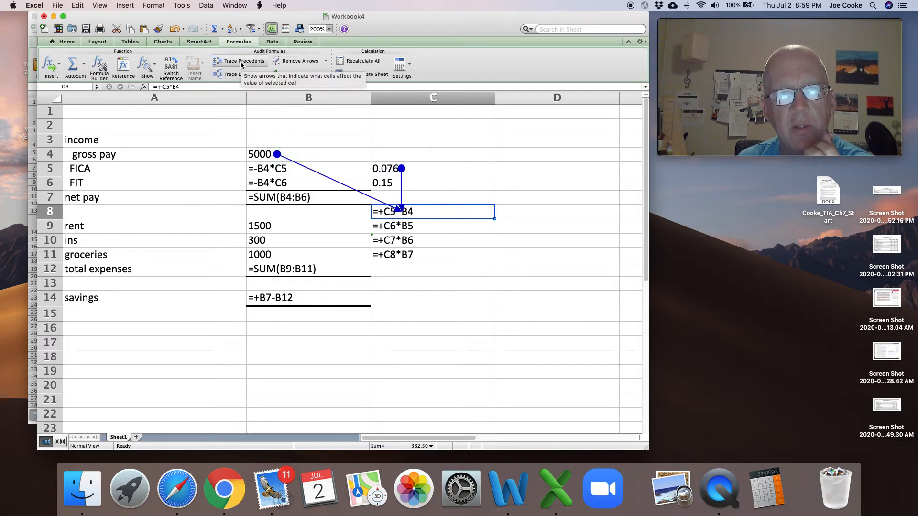
pyautogui.click(295, 61)
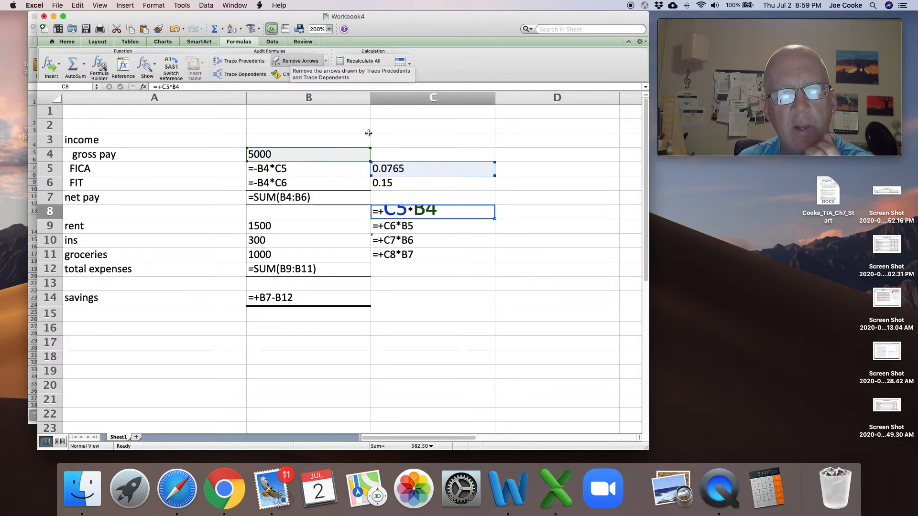
pyautogui.click(405, 228)
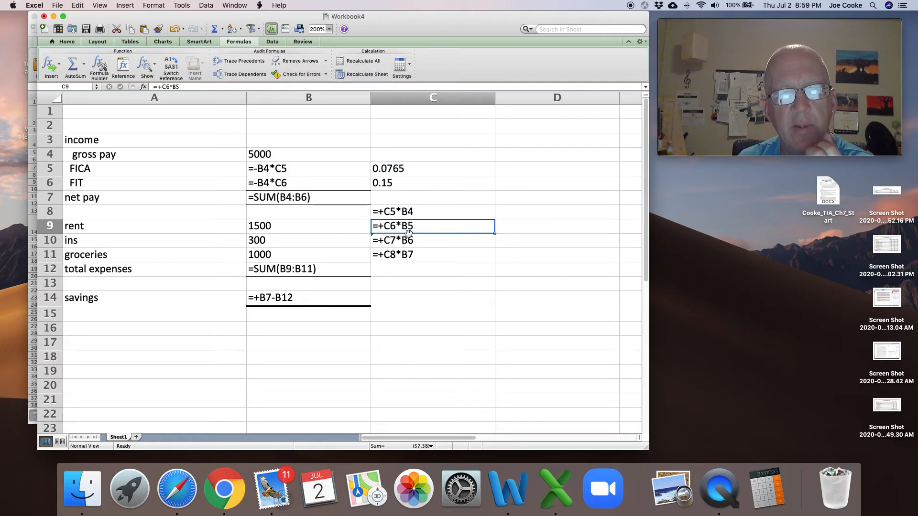
pyautogui.click(248, 62)
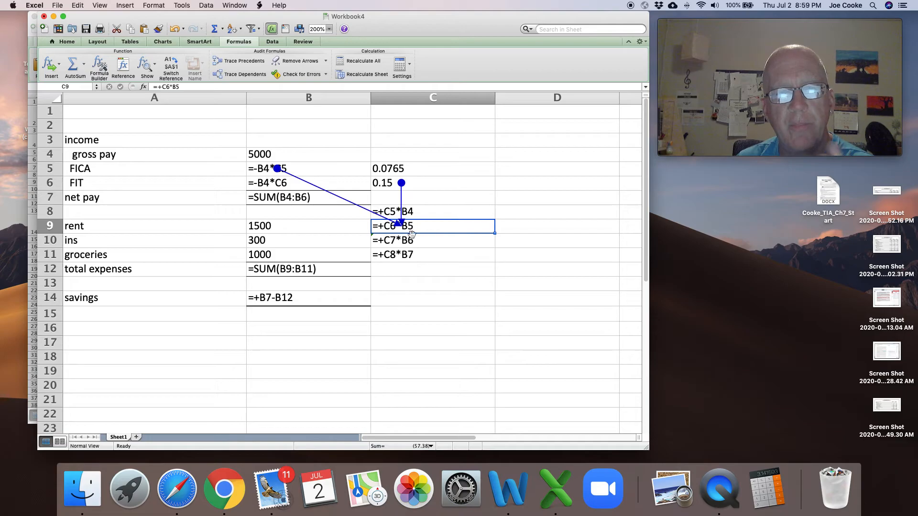
pyautogui.click(289, 62)
# - Delete the copied formulas from C9:C11, keeping the original formula in C8
pyautogui.click(448, 268)
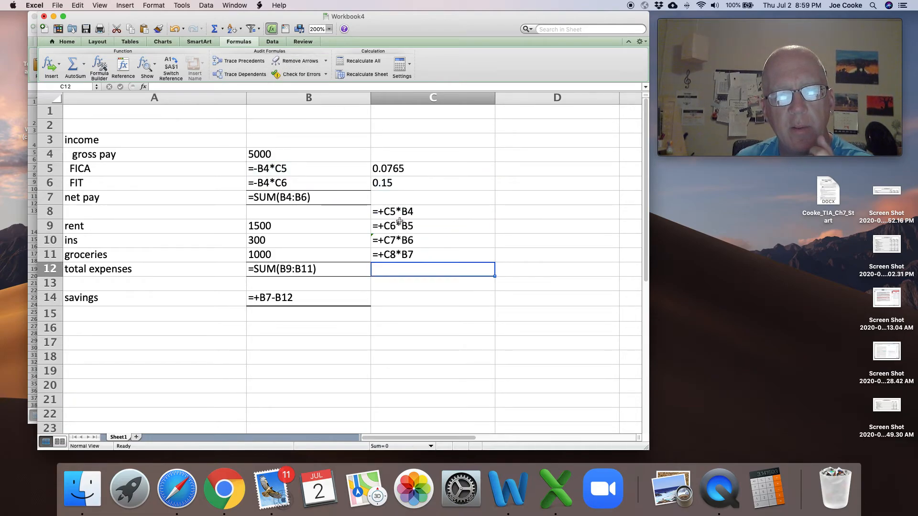
pyautogui.moveTo(398, 225); pyautogui.dragTo(404, 255)
pyautogui.press('Delete')
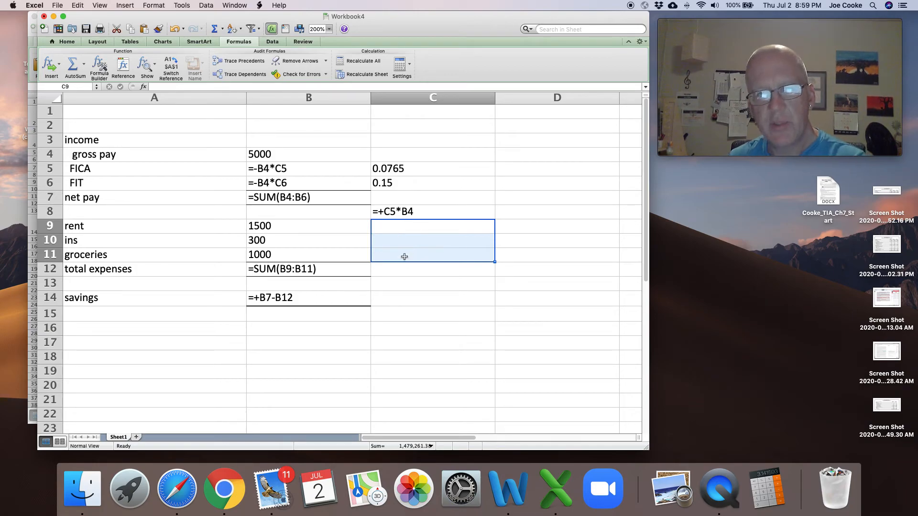
# - Make both references in the C8 formula absolute so it reads =+$C$5*$B$4
pyautogui.click(391, 214)
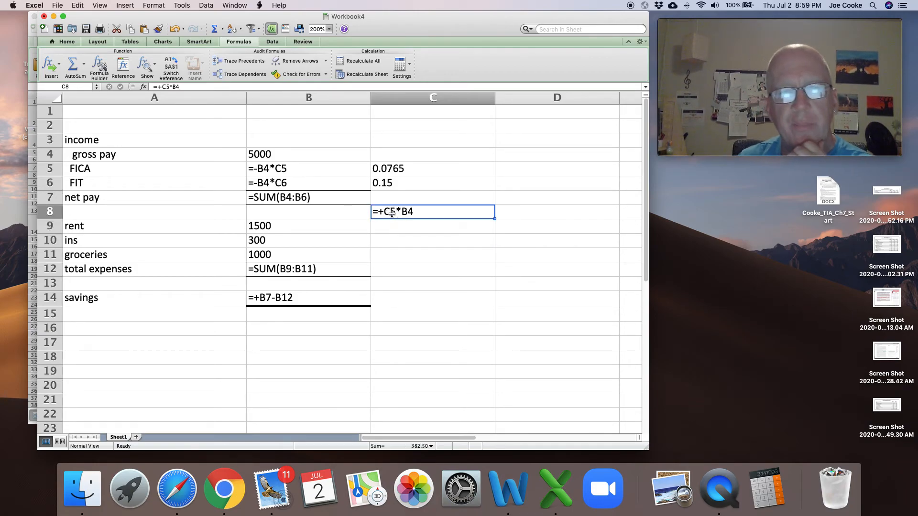
pyautogui.click(162, 87)
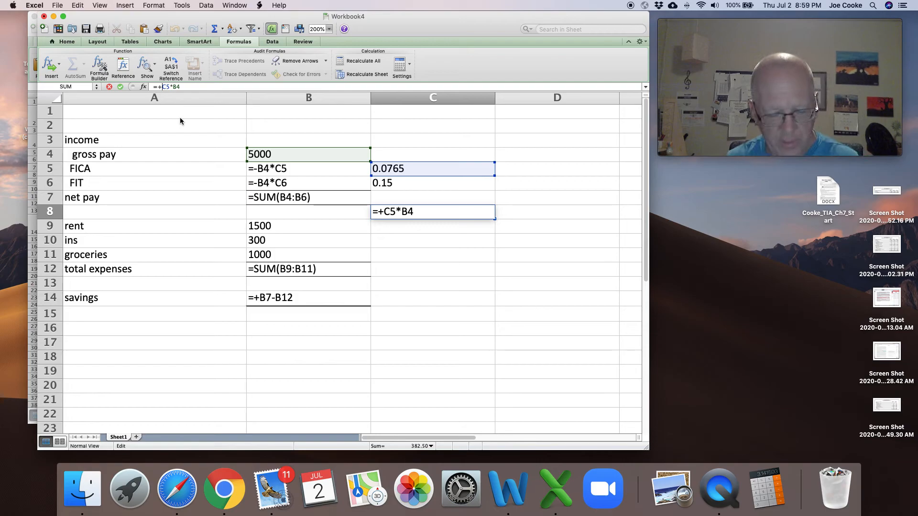
pyautogui.write('$C$5*$')
pyautogui.press('Right')
pyautogui.write('$')
pyautogui.press('Return')
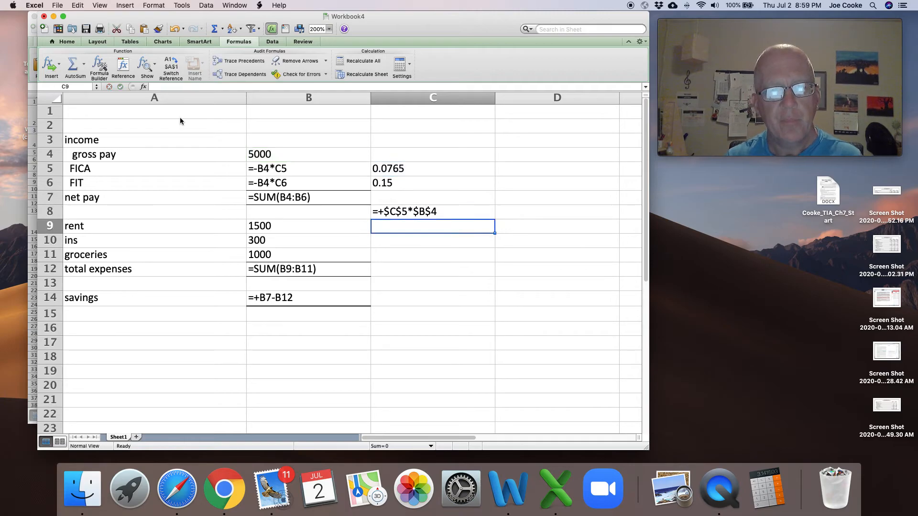
# - Copy the absolute-reference formula from C8 and paste it into D13
pyautogui.press('super+c')
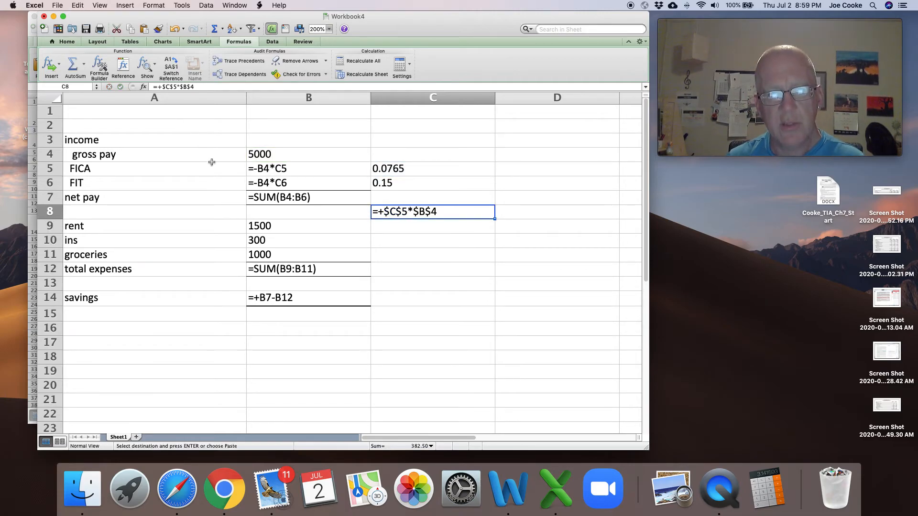
pyautogui.click(515, 285)
pyautogui.press('super+v')
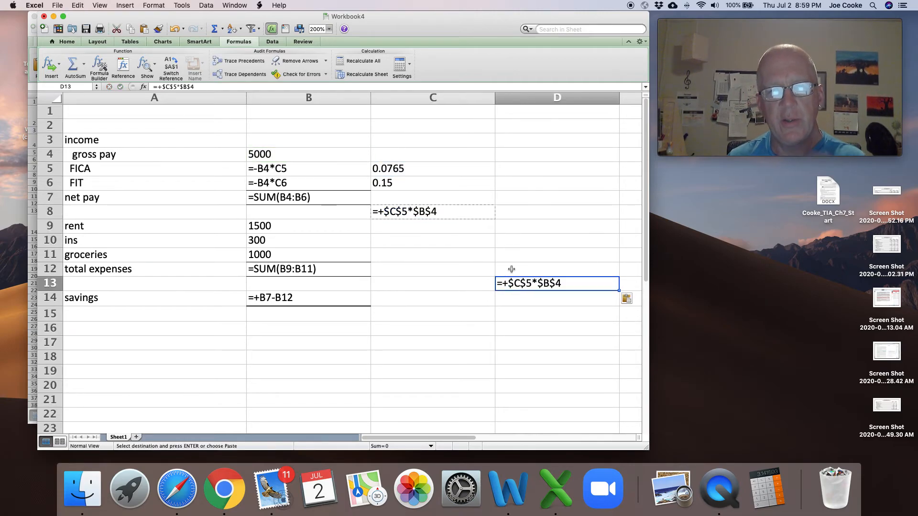
# - Trace the precedents of C8 and D13 together to compare the cells they reference
pyautogui.click(421, 216)
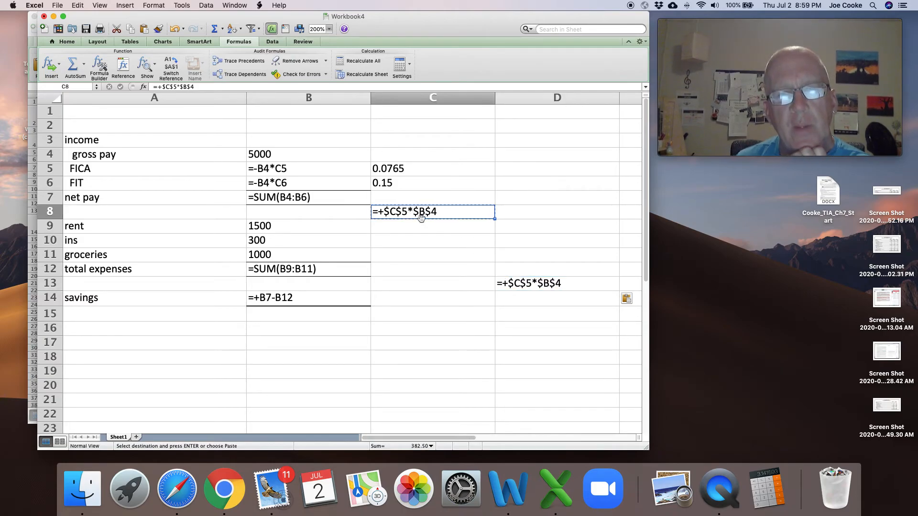
pyautogui.click(241, 61)
pyautogui.click(547, 283)
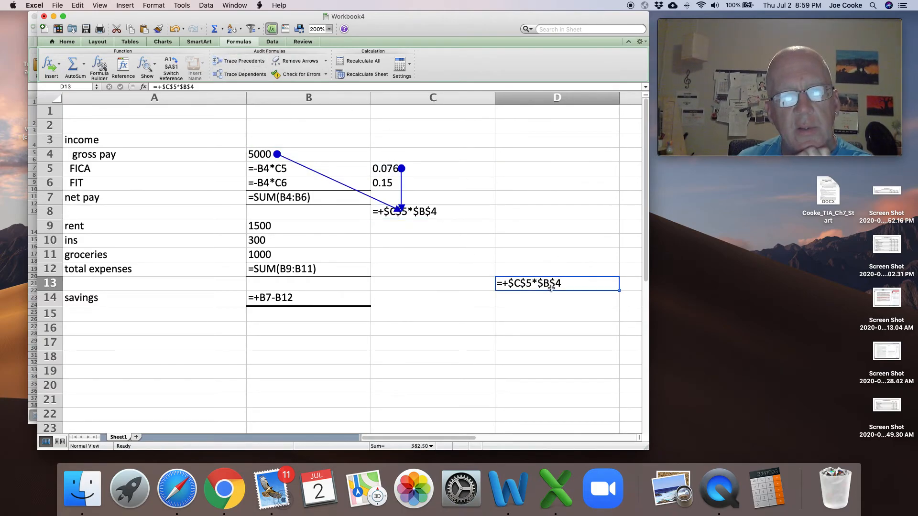
pyautogui.click(241, 61)
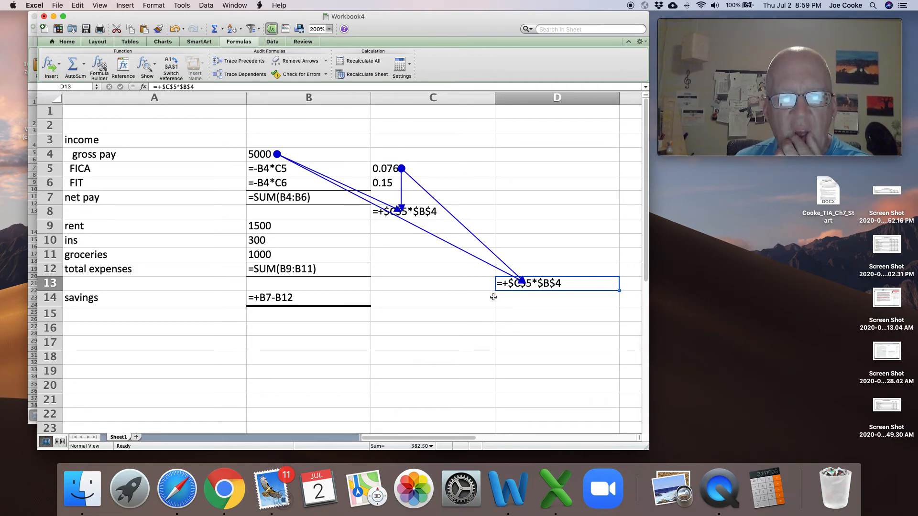
# - Change the C8 formula to the mixed references =+C$5*$B4 and remove all the tracing arrows
pyautogui.click(429, 213)
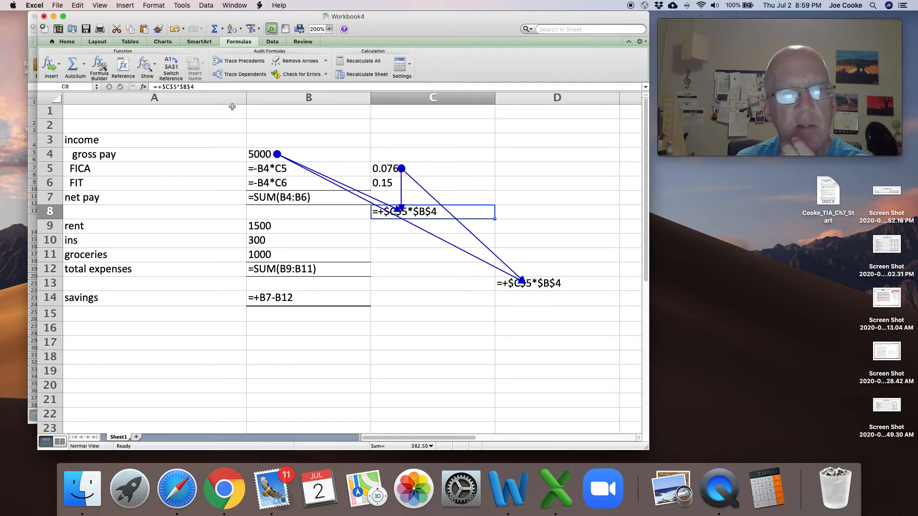
pyautogui.click(188, 86)
pyautogui.press('BackSpace')
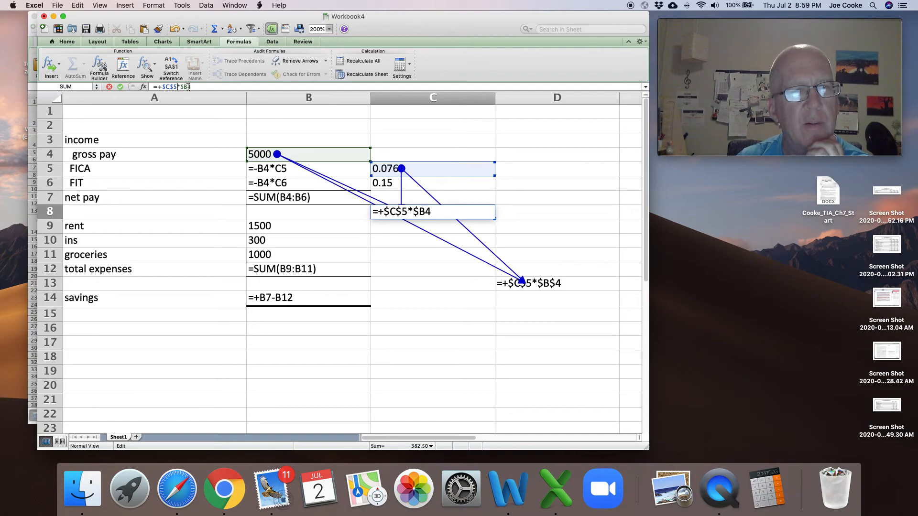
pyautogui.press('BackSpace')
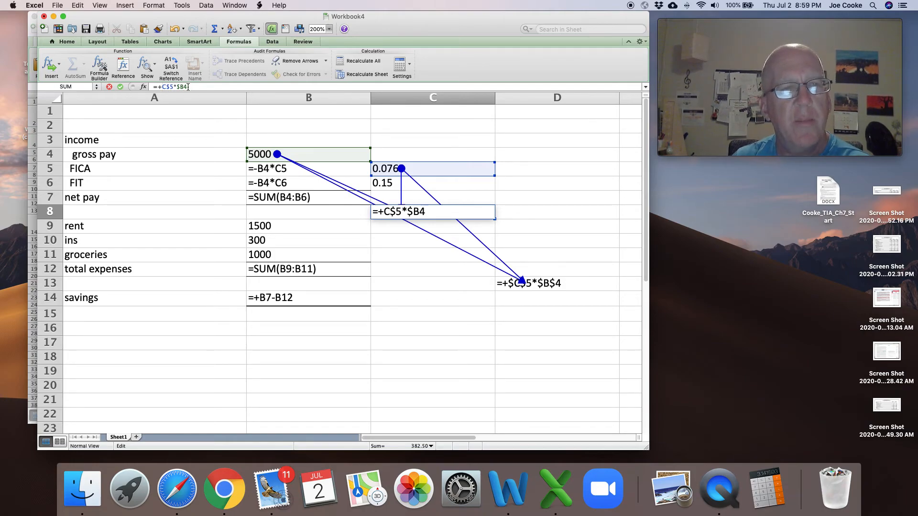
pyautogui.press('Return')
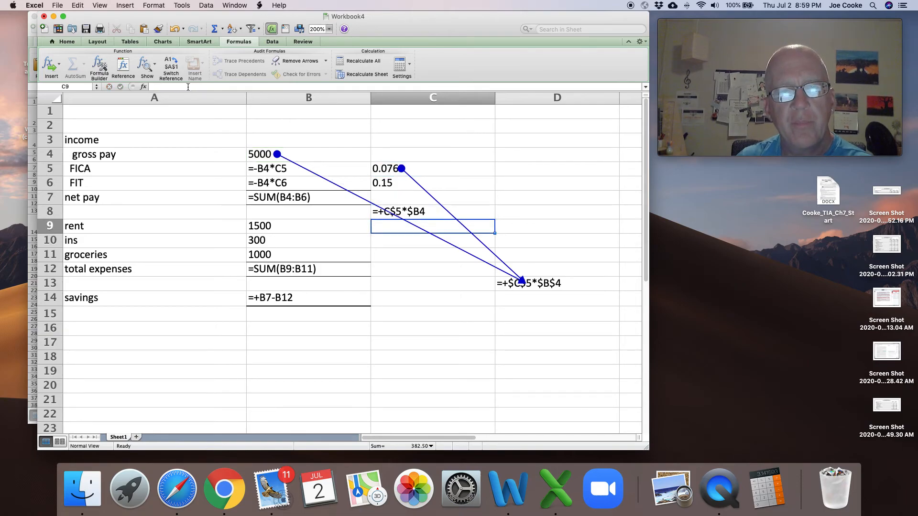
pyautogui.press('Up')
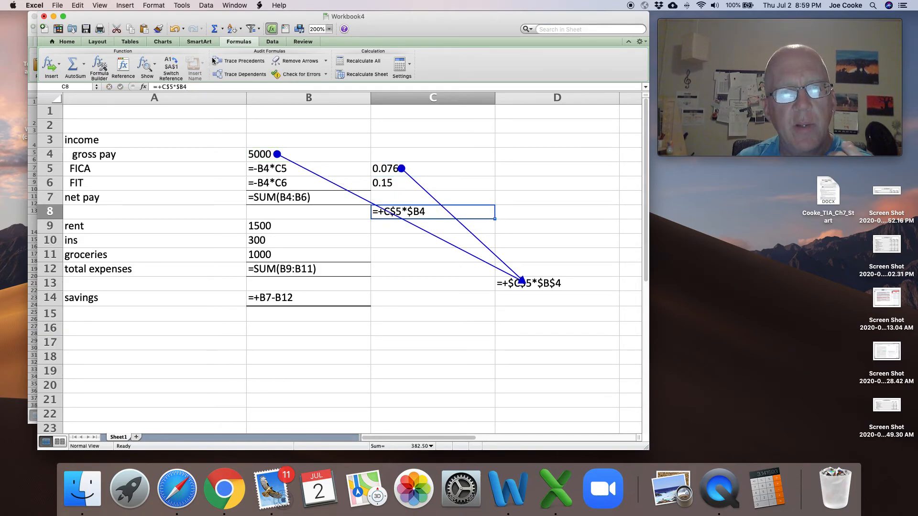
pyautogui.click(295, 61)
pyautogui.click(411, 236)
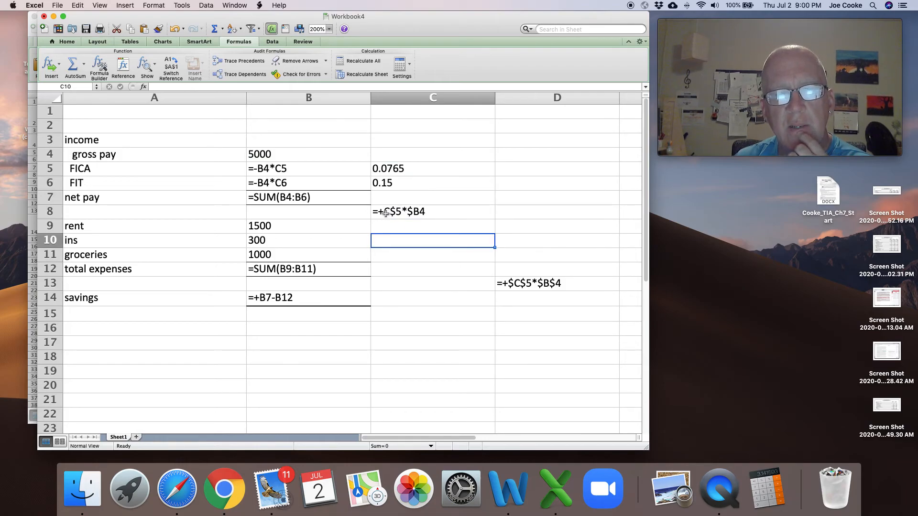
# - Copy the mixed-reference formula from C8 and paste it into A19
pyautogui.click(426, 212)
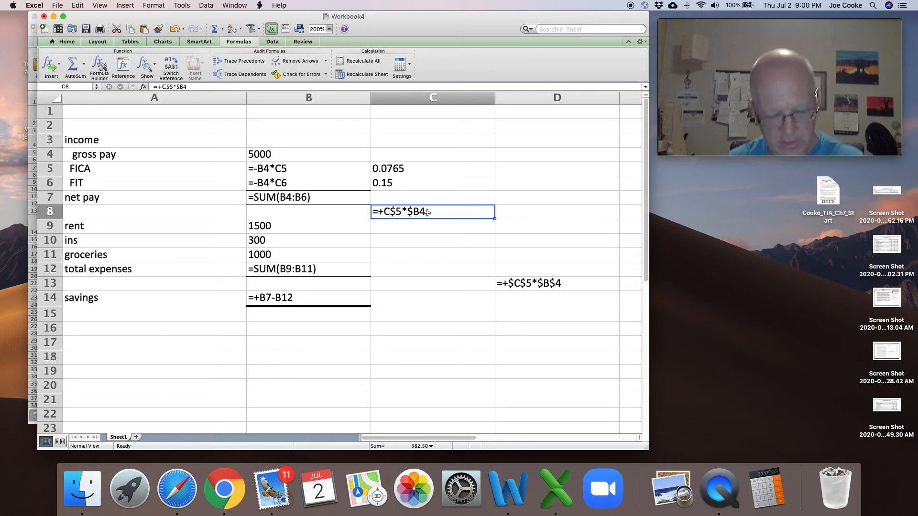
pyautogui.press('super+c')
pyautogui.click(327, 366)
pyautogui.click(178, 371)
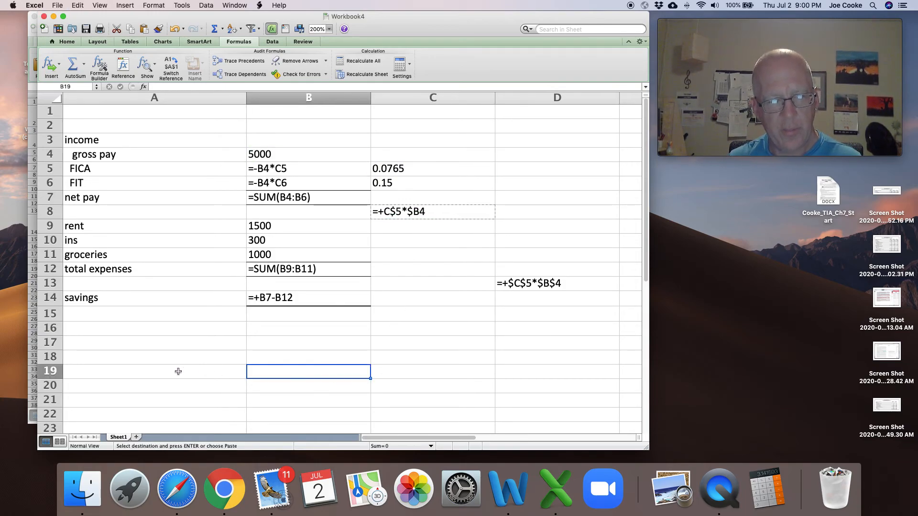
pyautogui.press('super+v')
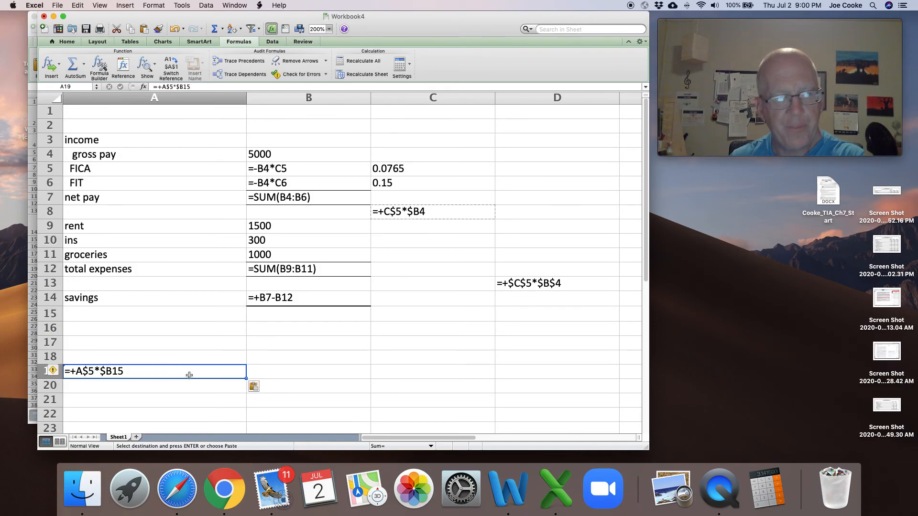
# - Trace the precedents of A19 to examine its references, and remove the arrows
pyautogui.click(256, 62)
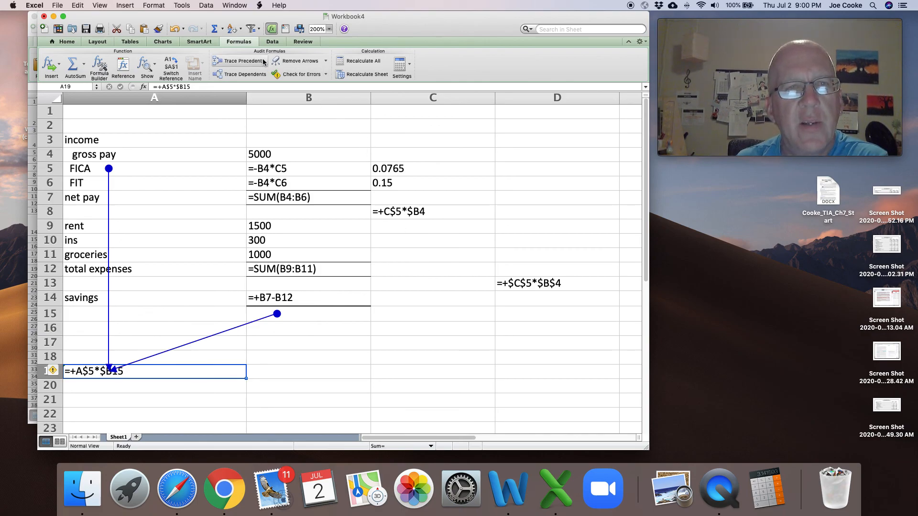
pyautogui.click(292, 61)
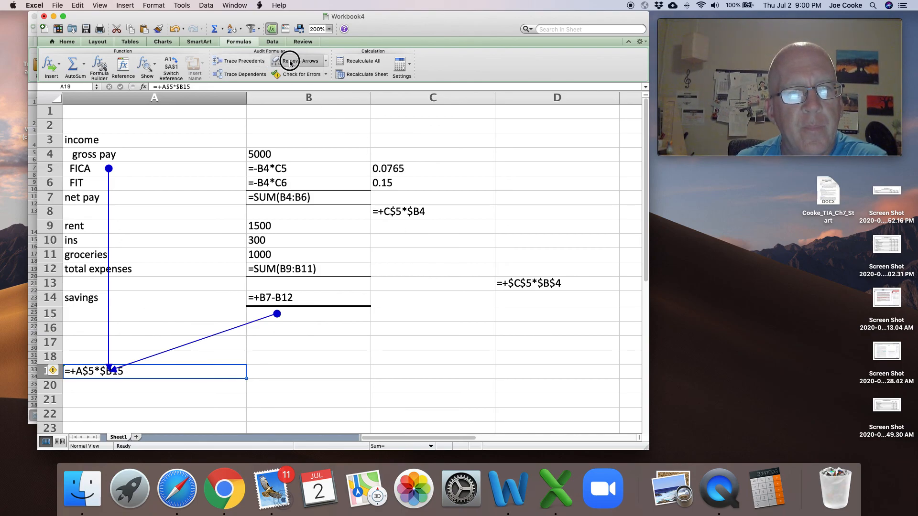
pyautogui.click(373, 356)
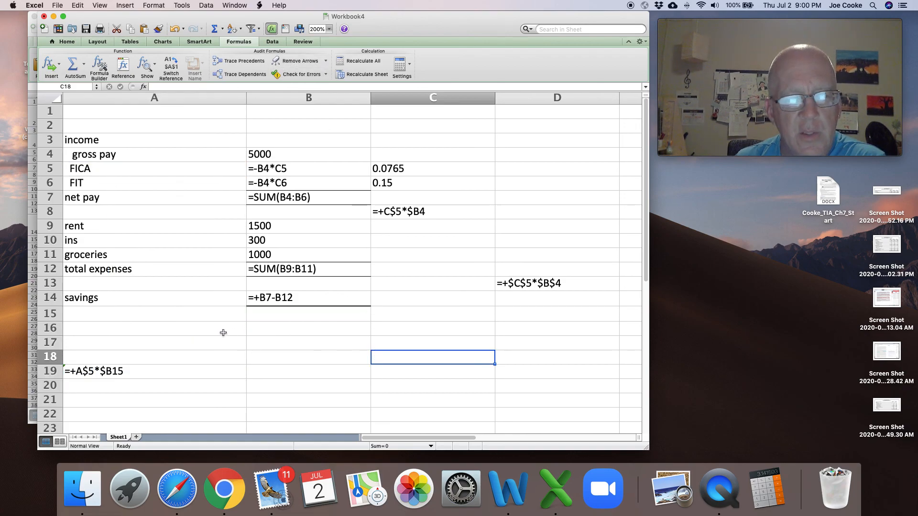